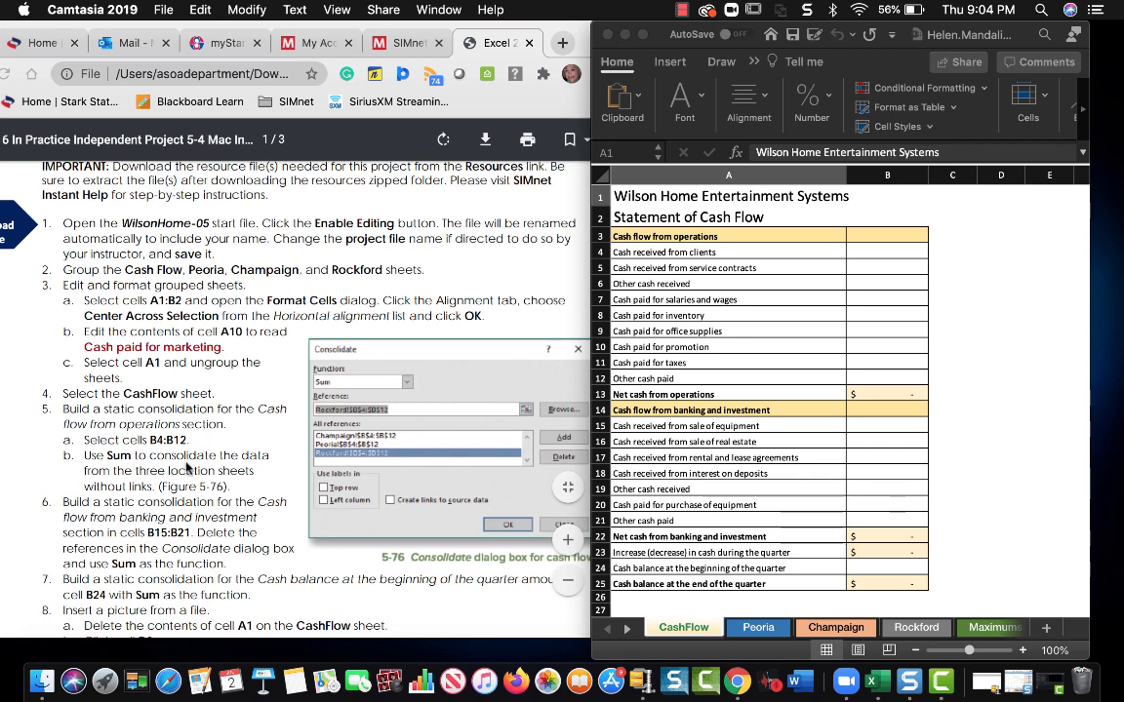
Group the CashFlow, Peoria, Champaign and Rockford sheets
scroll(147, 420, "down", 1)
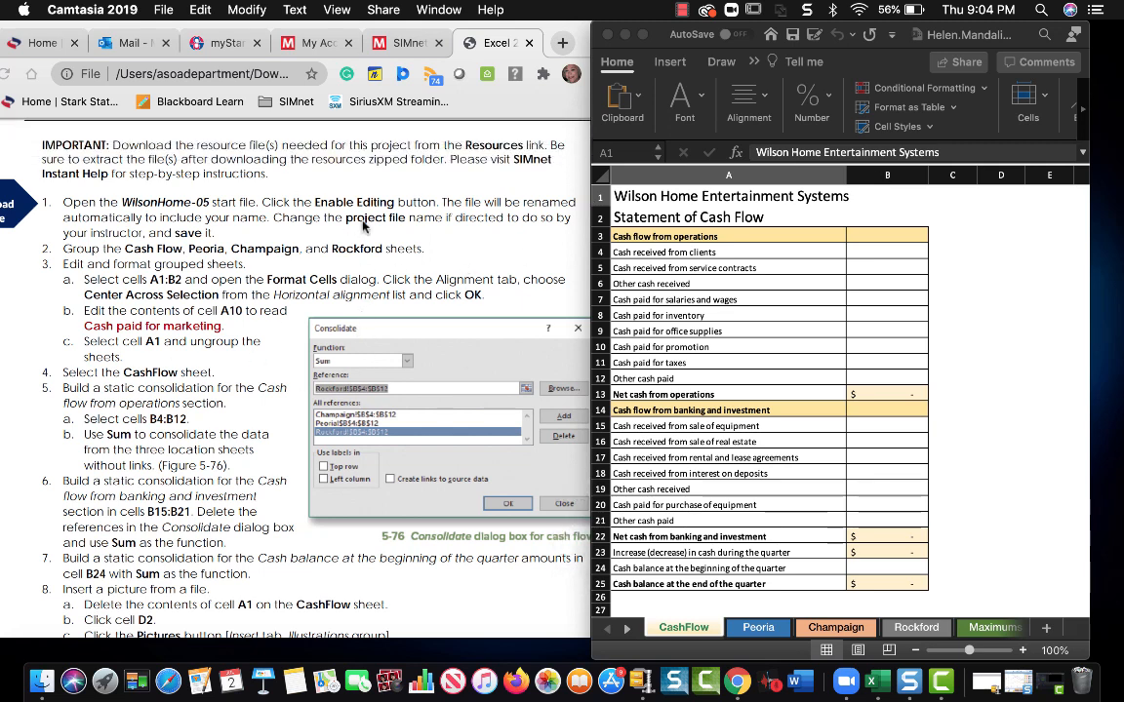
left_click(885, 238)
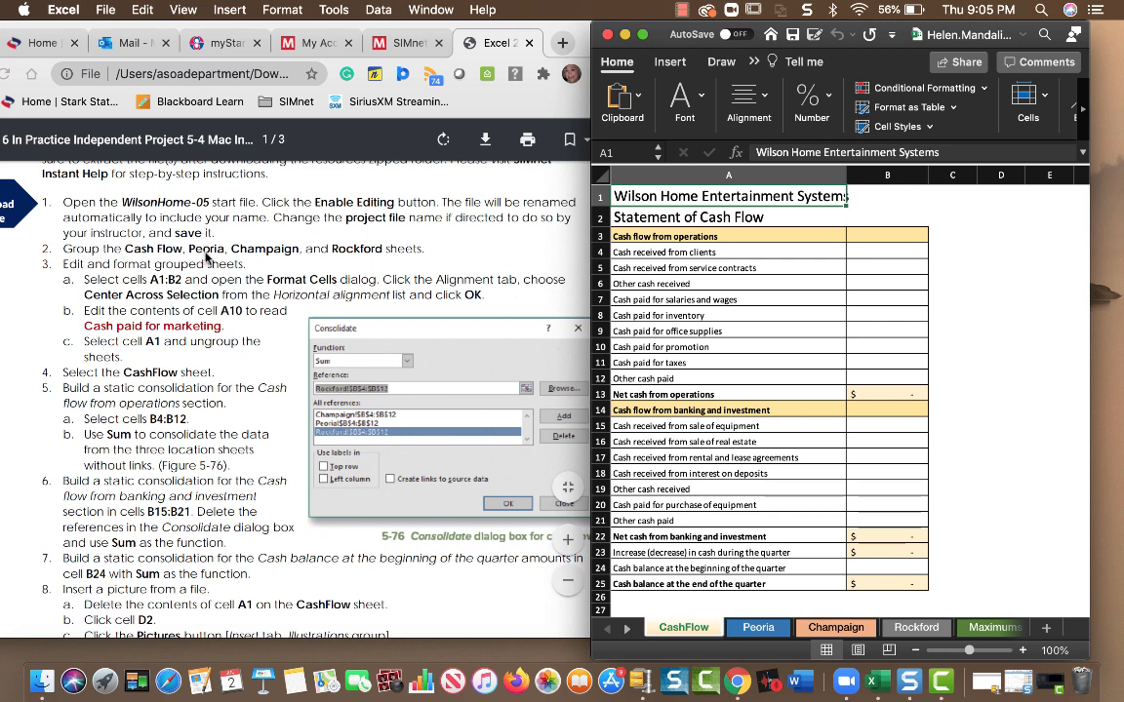
left_click(753, 630, "shift")
left_click(829, 629, "shift")
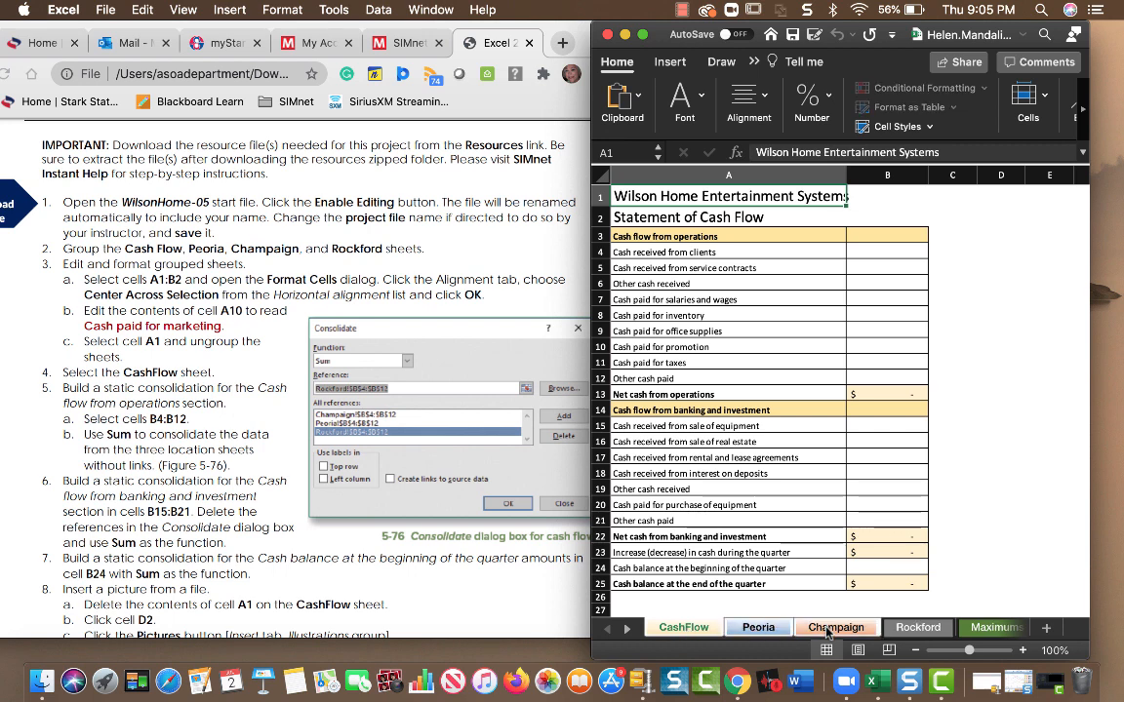
left_click(917, 631, "shift")
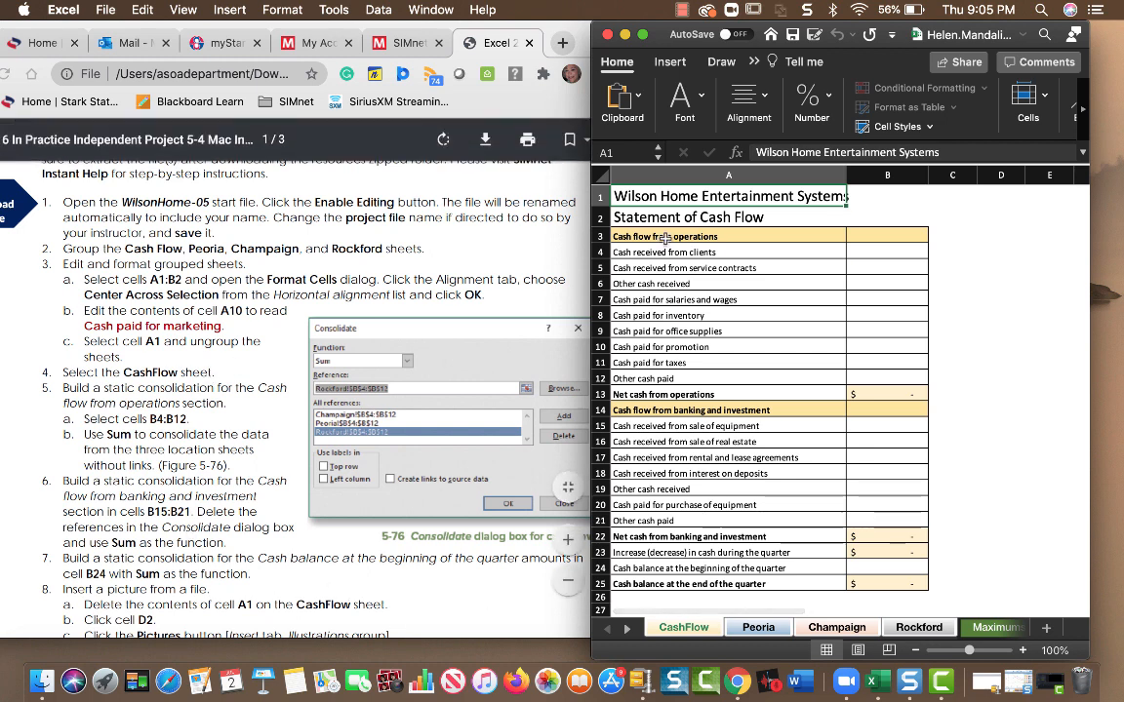
Set the horizontal alignment of cells A1:B2 to Center Across Selection on the grouped sheets
left_click_drag(659, 197, 878, 214)
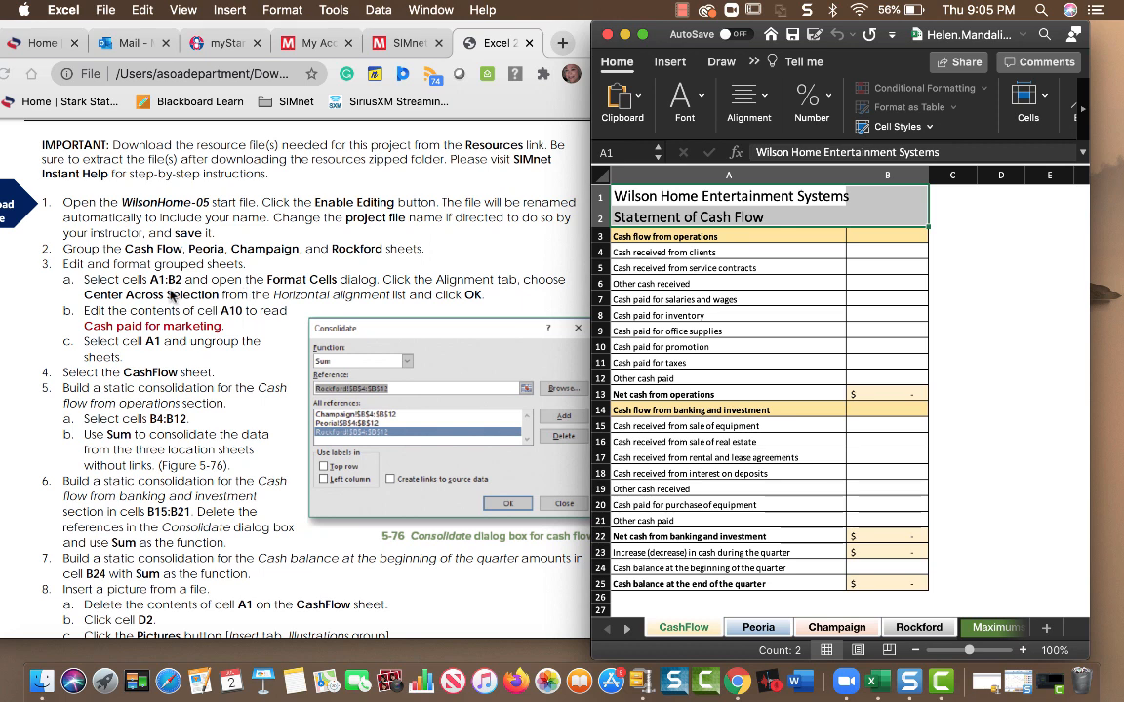
left_click(642, 36)
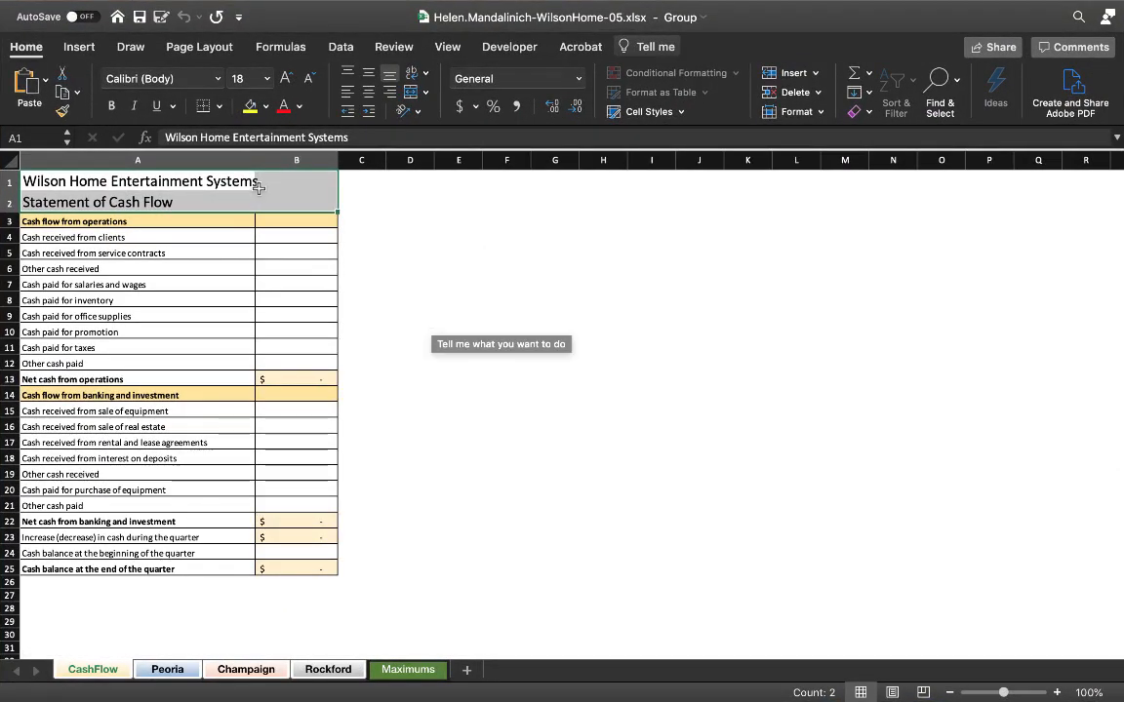
mouse_move(232, 6)
left_click(287, 11)
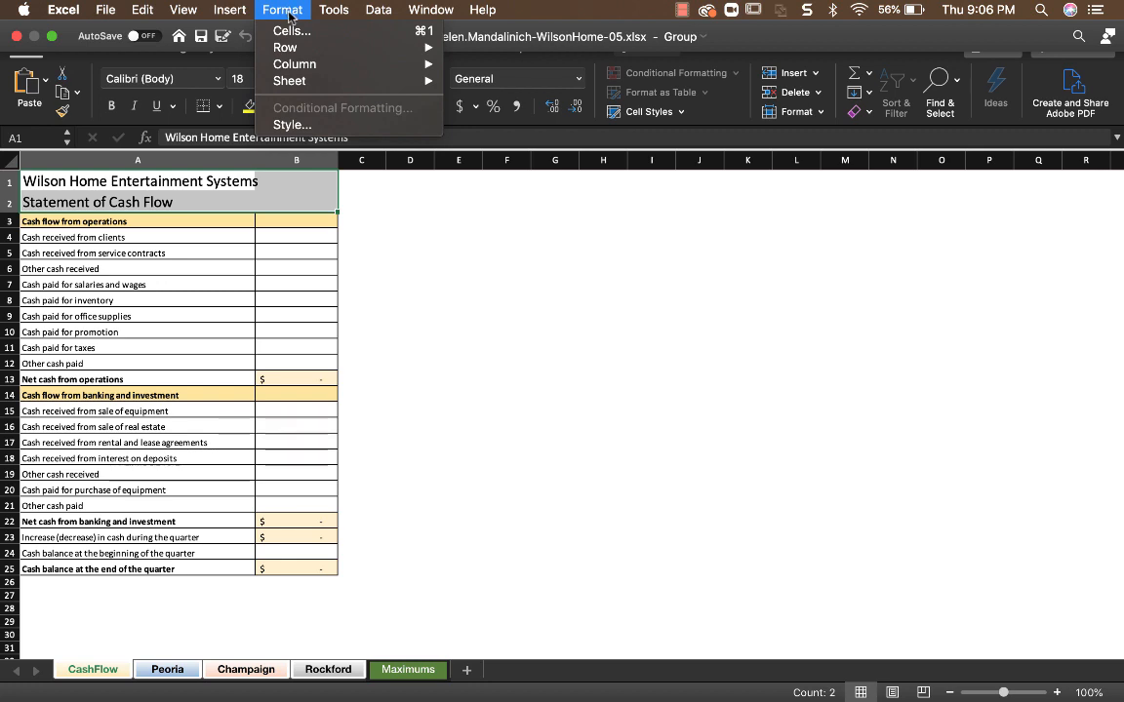
left_click(298, 35)
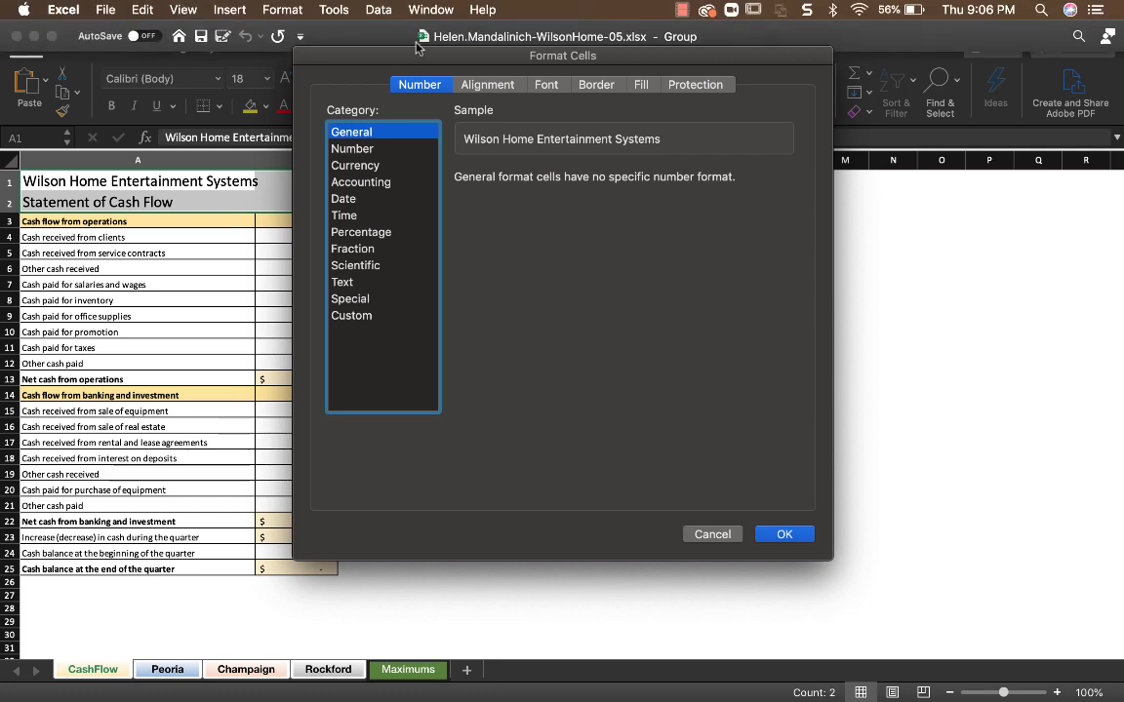
left_click(488, 86)
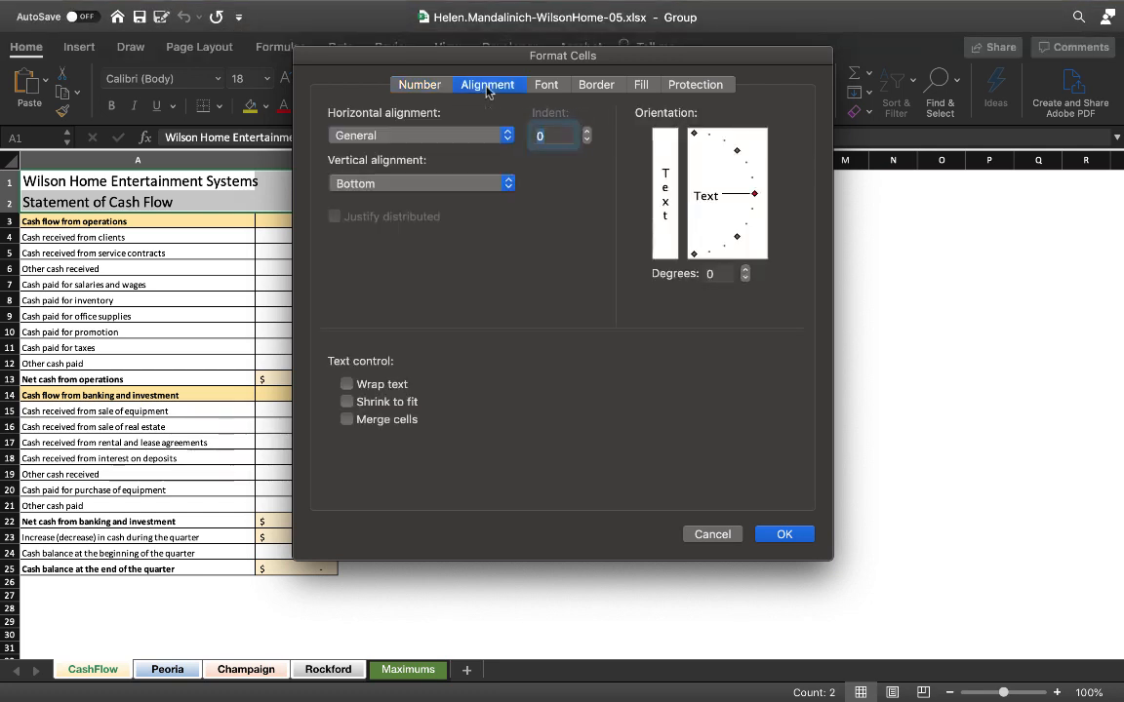
left_click(495, 137)
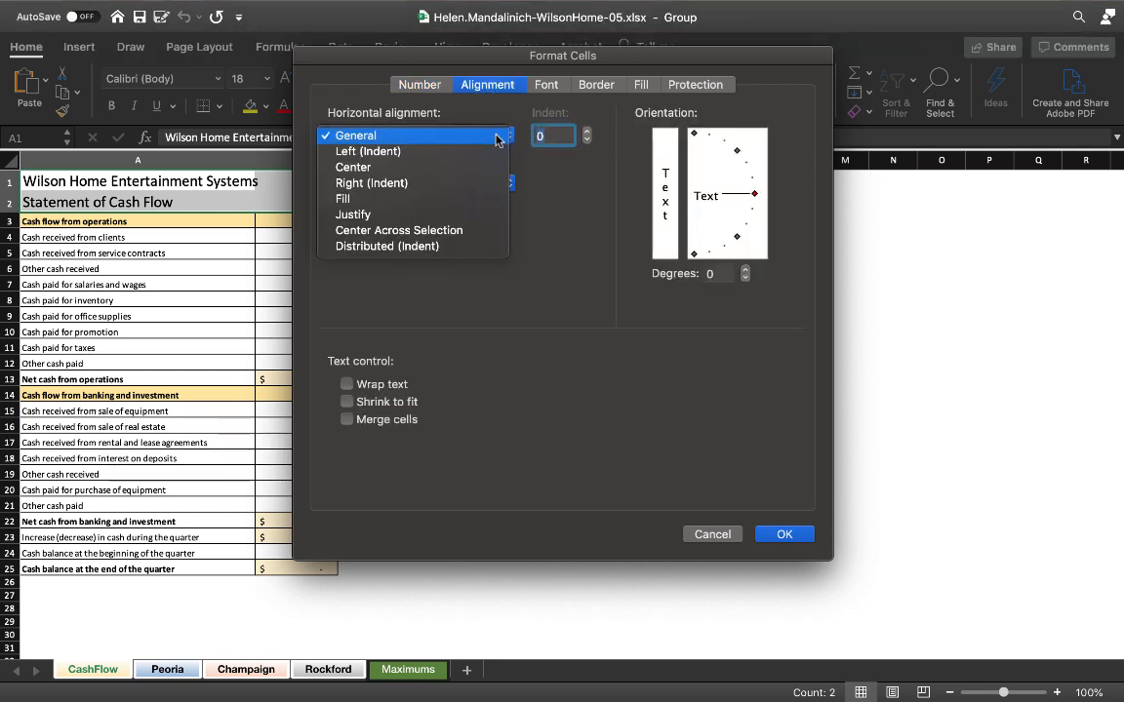
left_click(458, 231)
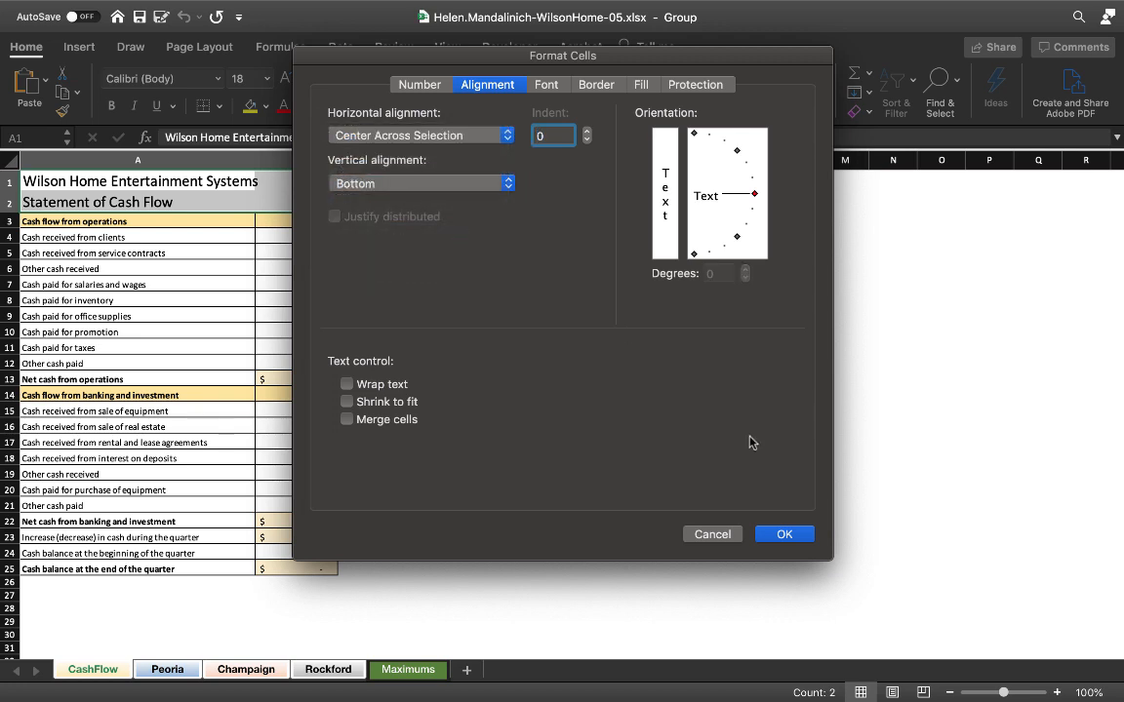
left_click(786, 535)
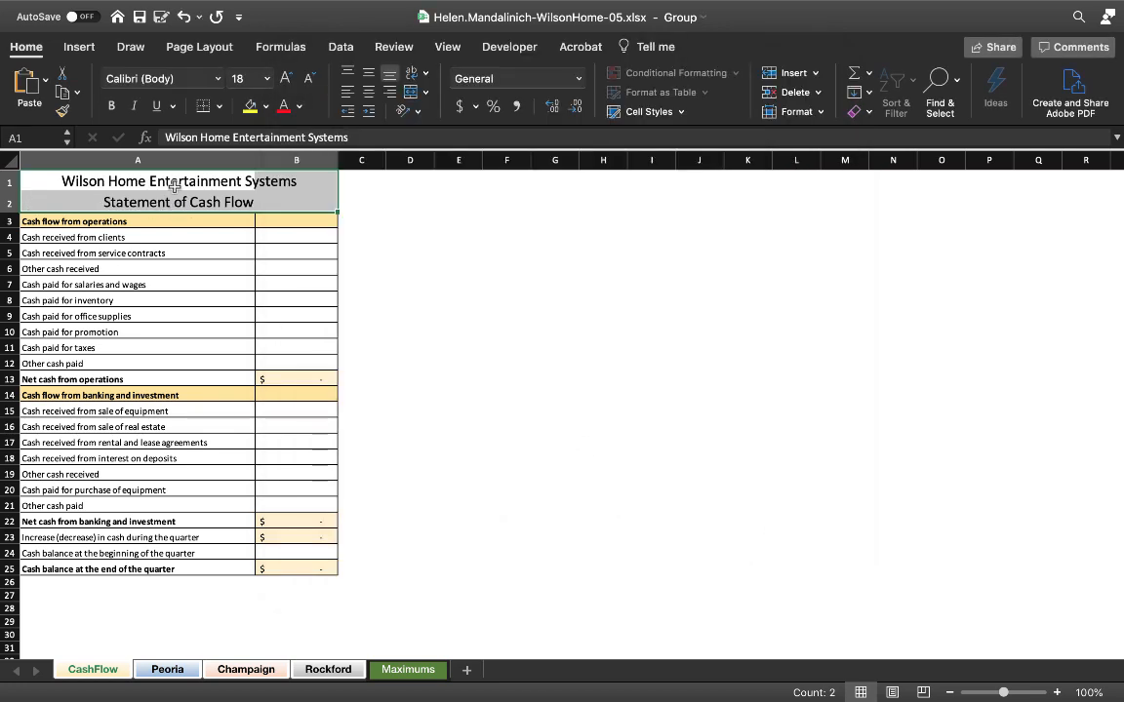
mouse_move(62, 8)
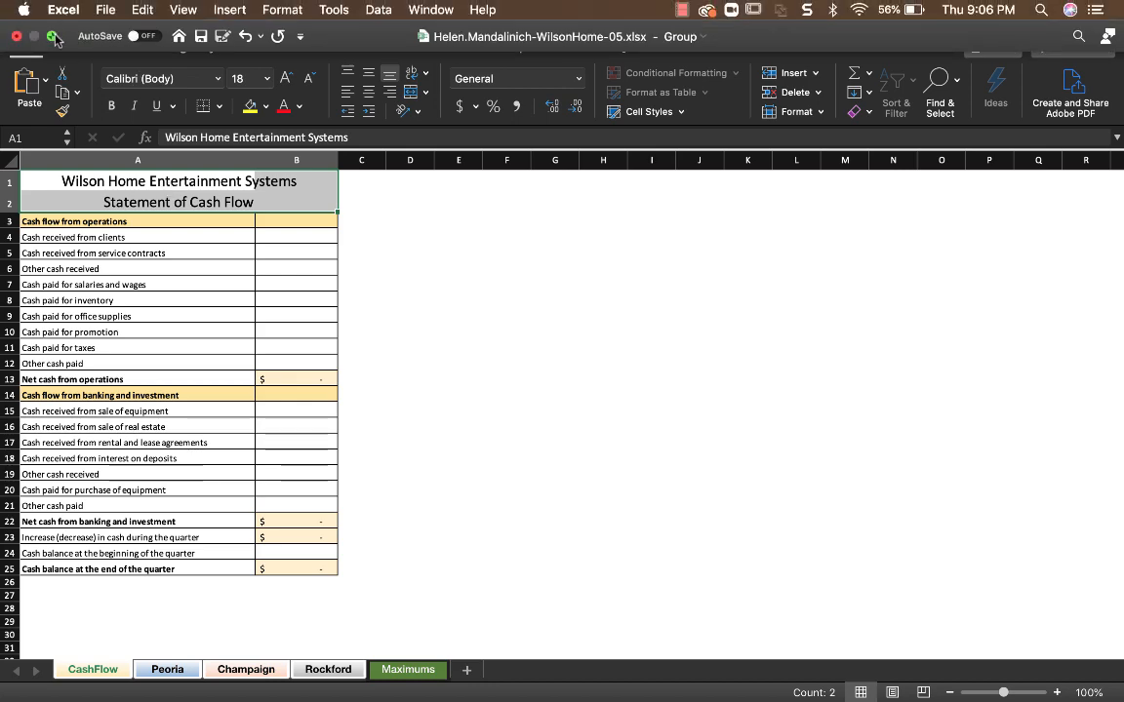
left_click(56, 39)
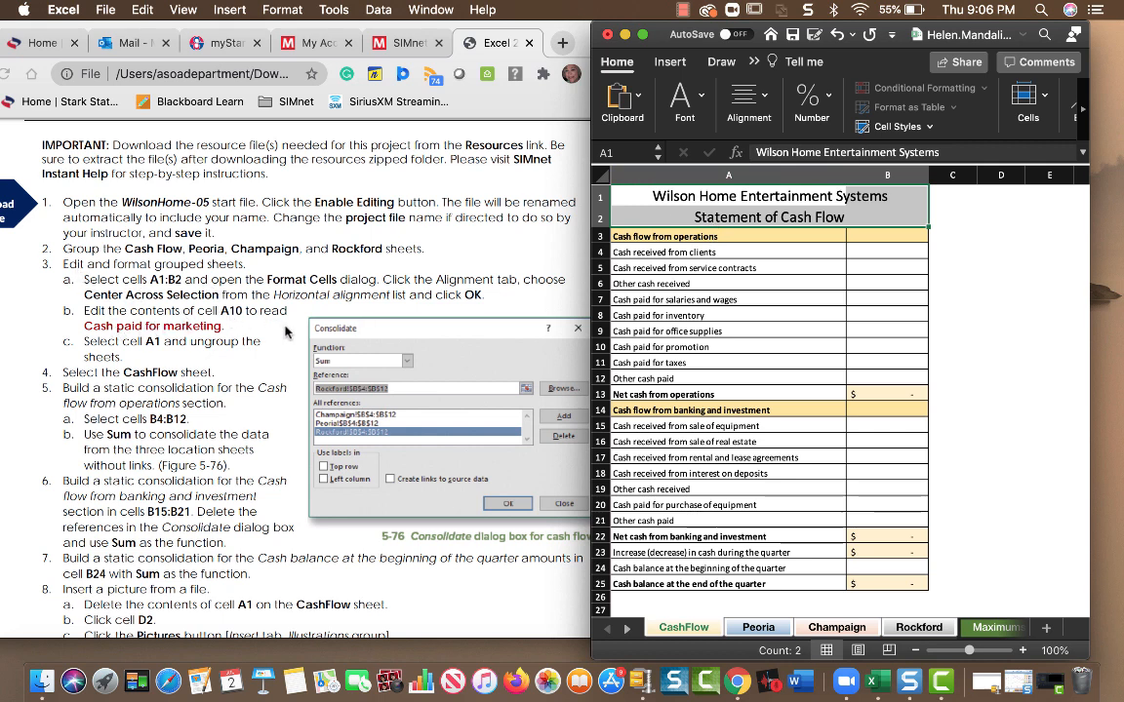
Edit the label in cell A10 to read "Cash paid for marketing" on the grouped sheets
left_click(635, 348)
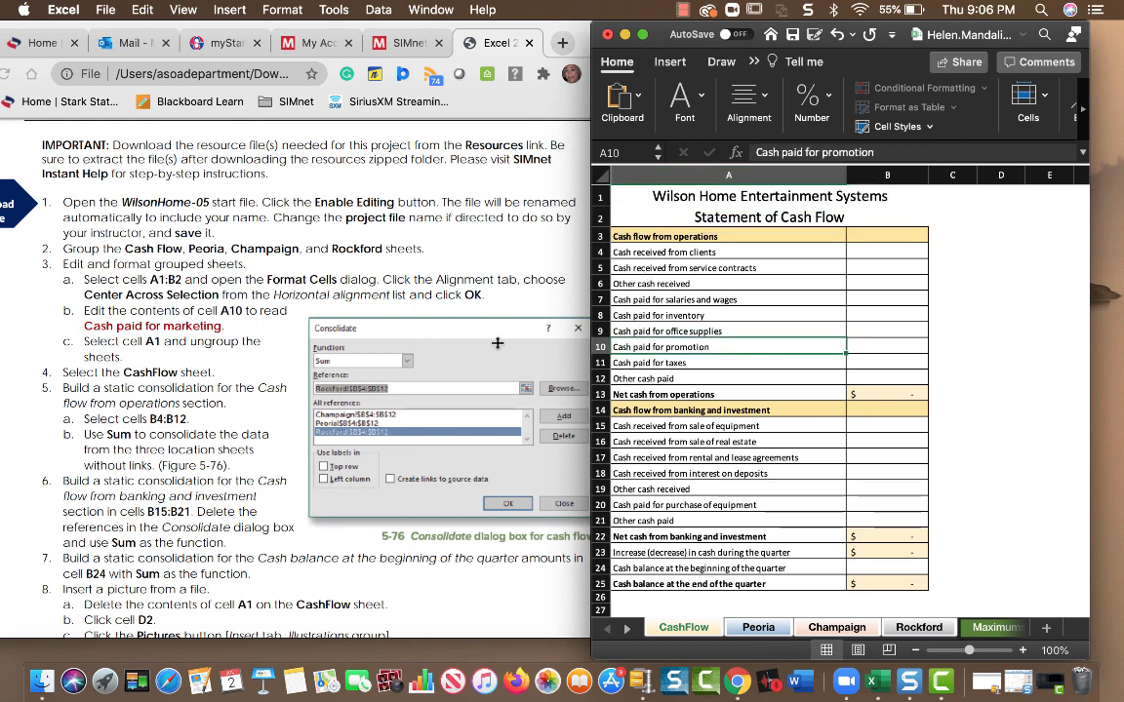
double_click(685, 348)
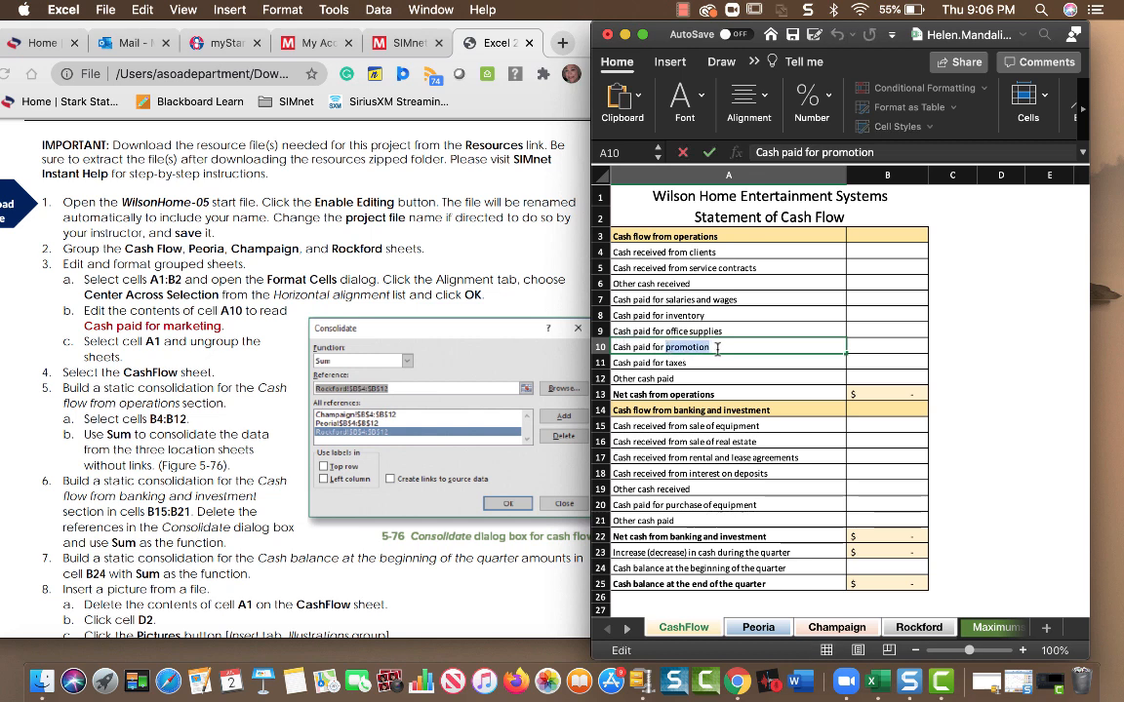
type("marke")
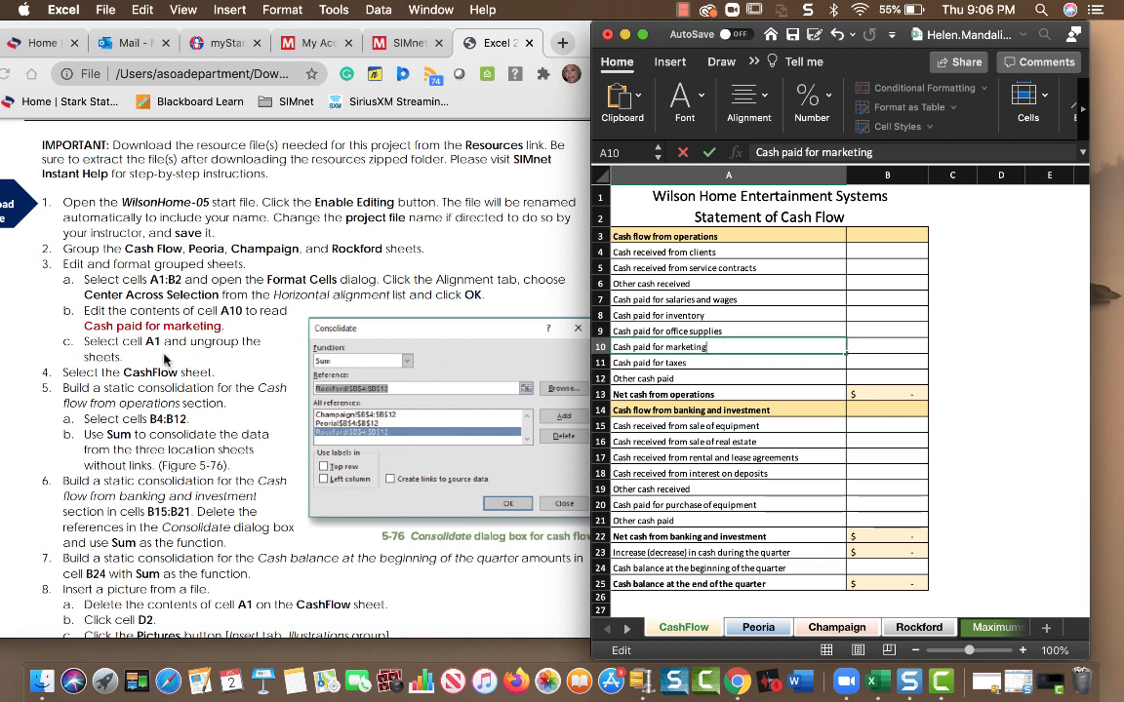
Select cell A1 and ungroup the sheets
left_click(617, 194)
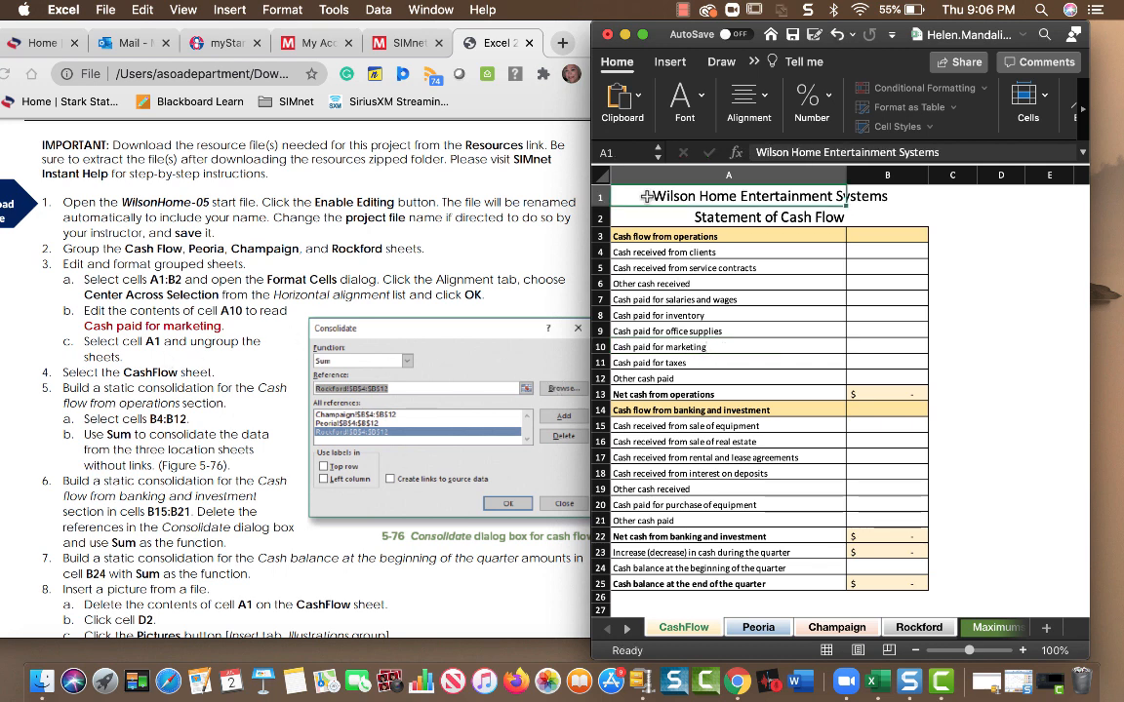
right_click(684, 632)
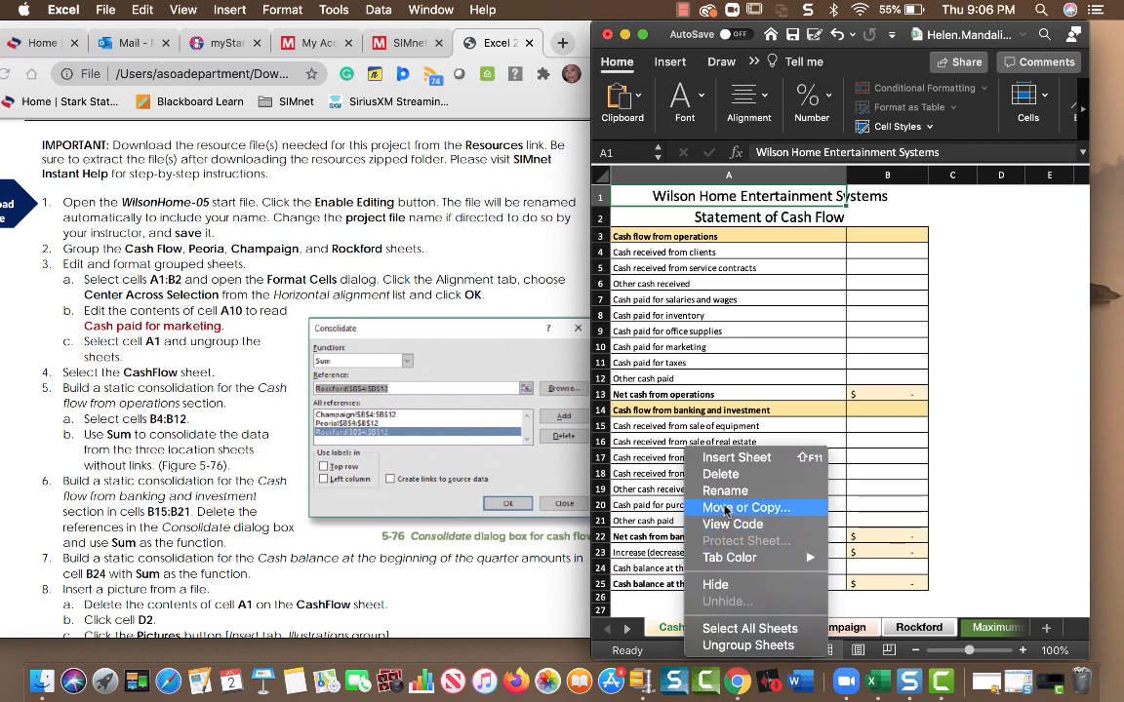
left_click(744, 646)
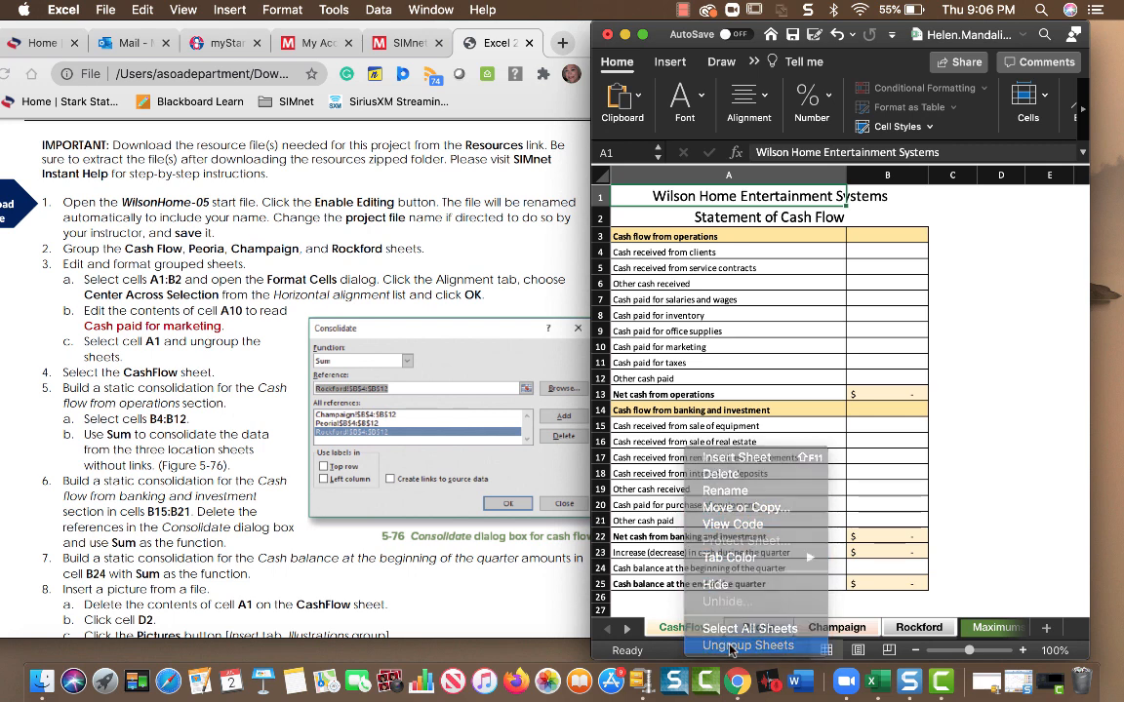
scroll(220, 464, "down", 5)
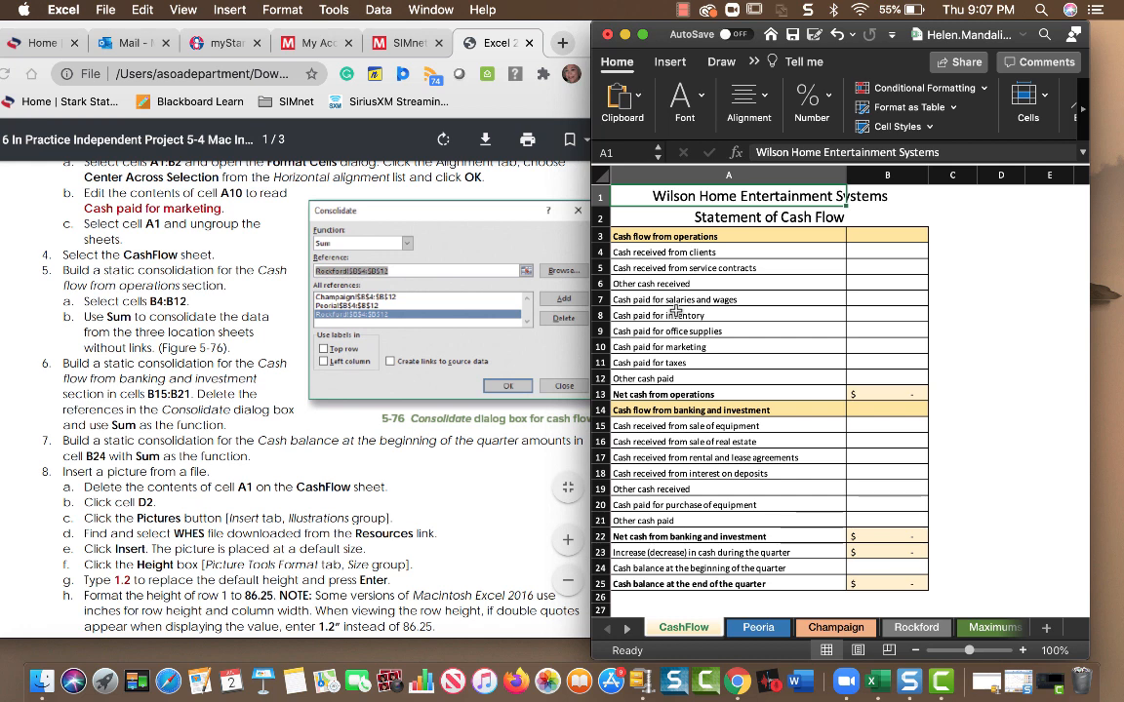
scroll(642, 293, "down", 1)
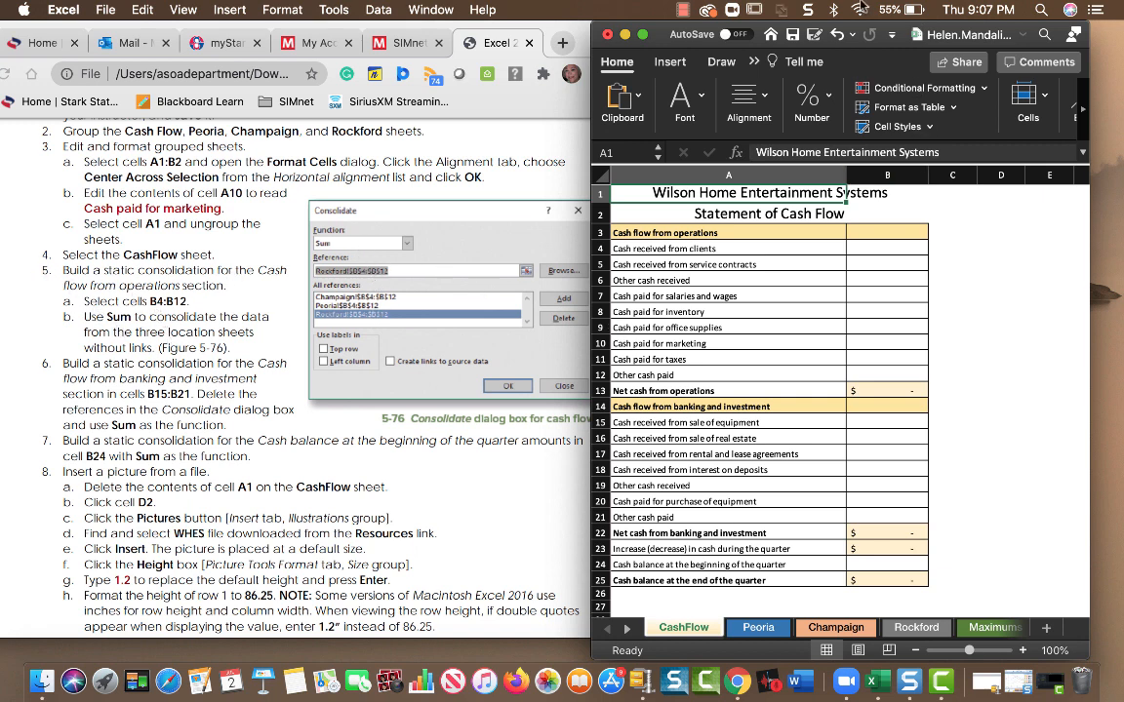
left_click(687, 13)
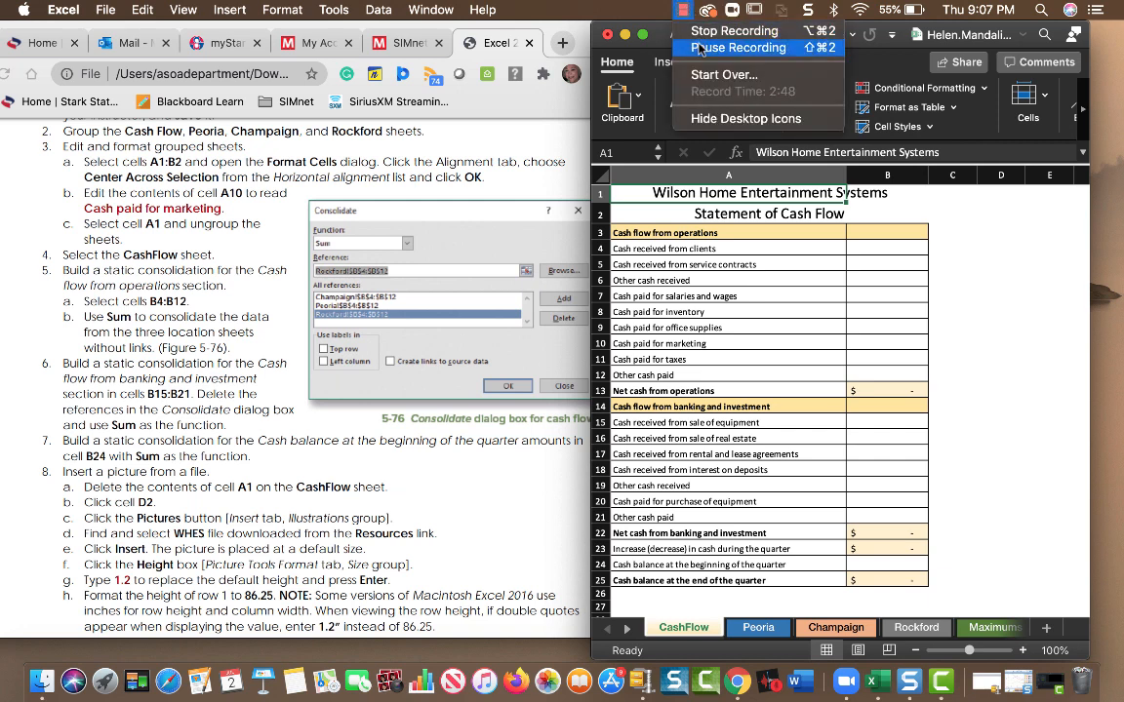
left_click(702, 46)
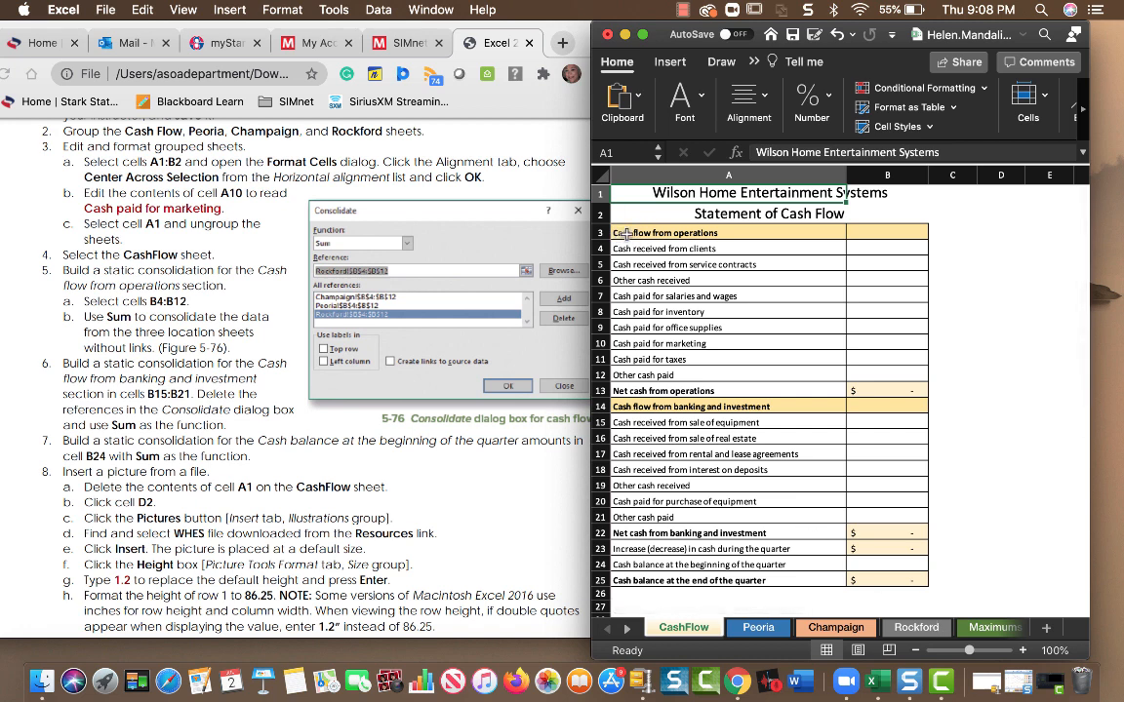
Look through the Peoria, Champaign and Rockford sheets, and select cells B4:B12 on the CashFlow sheet
left_click(760, 632)
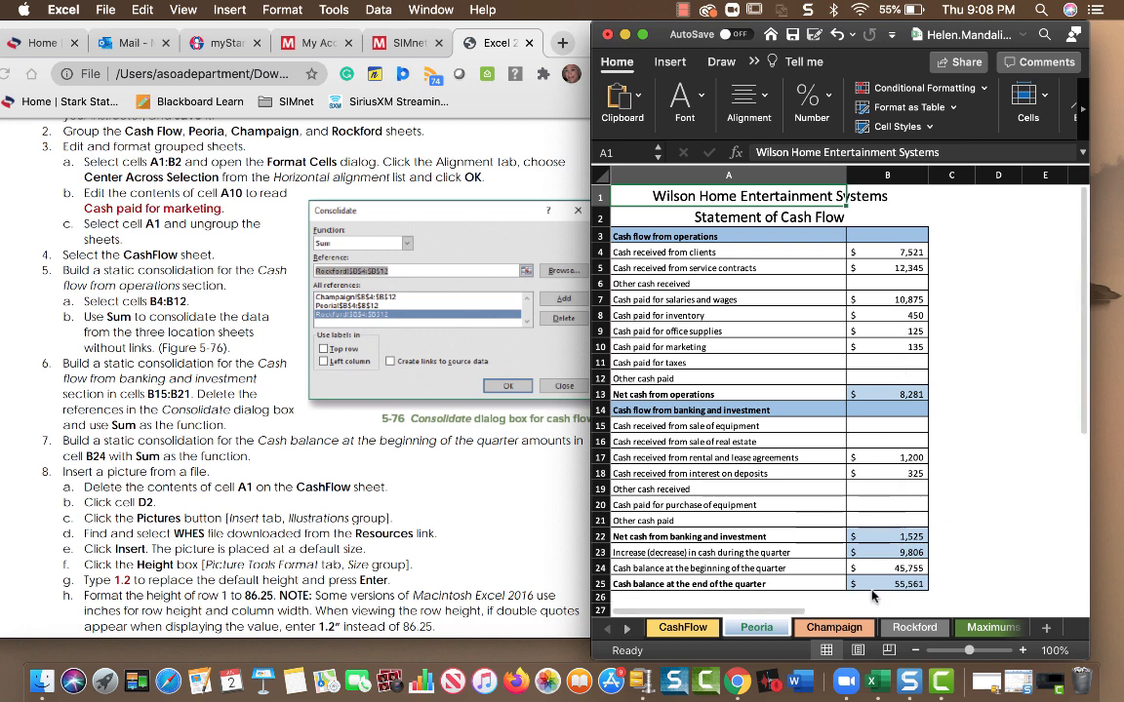
left_click(837, 630)
left_click(915, 629)
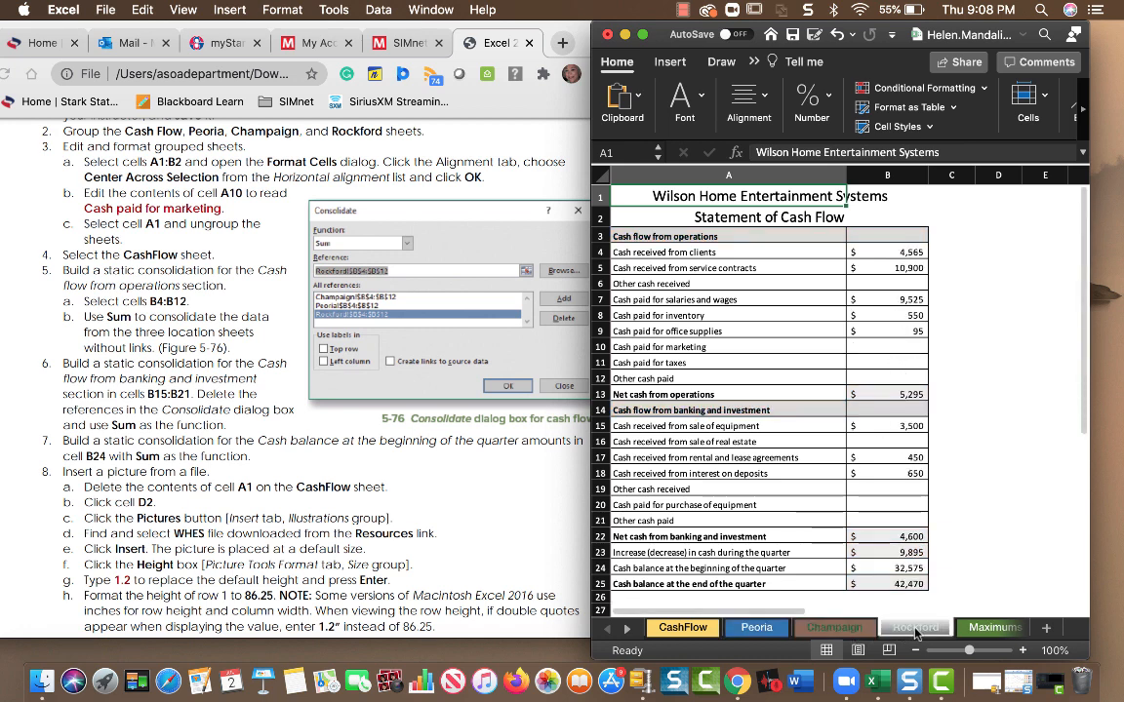
left_click(683, 628)
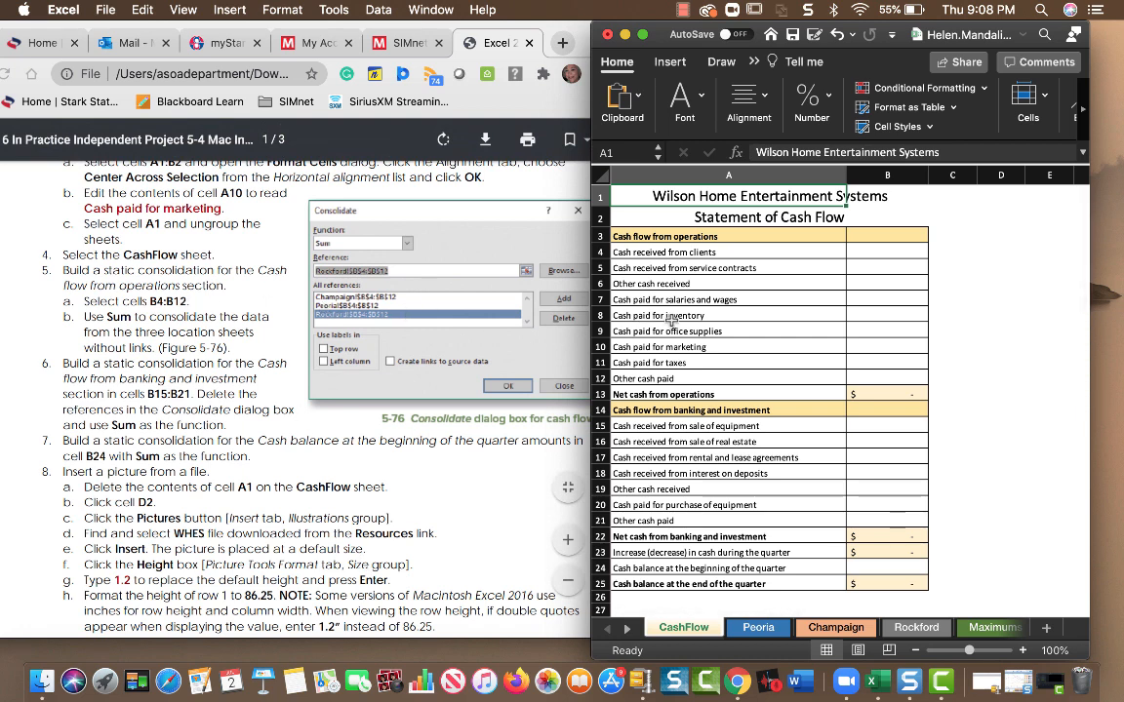
left_click_drag(872, 258, 869, 372)
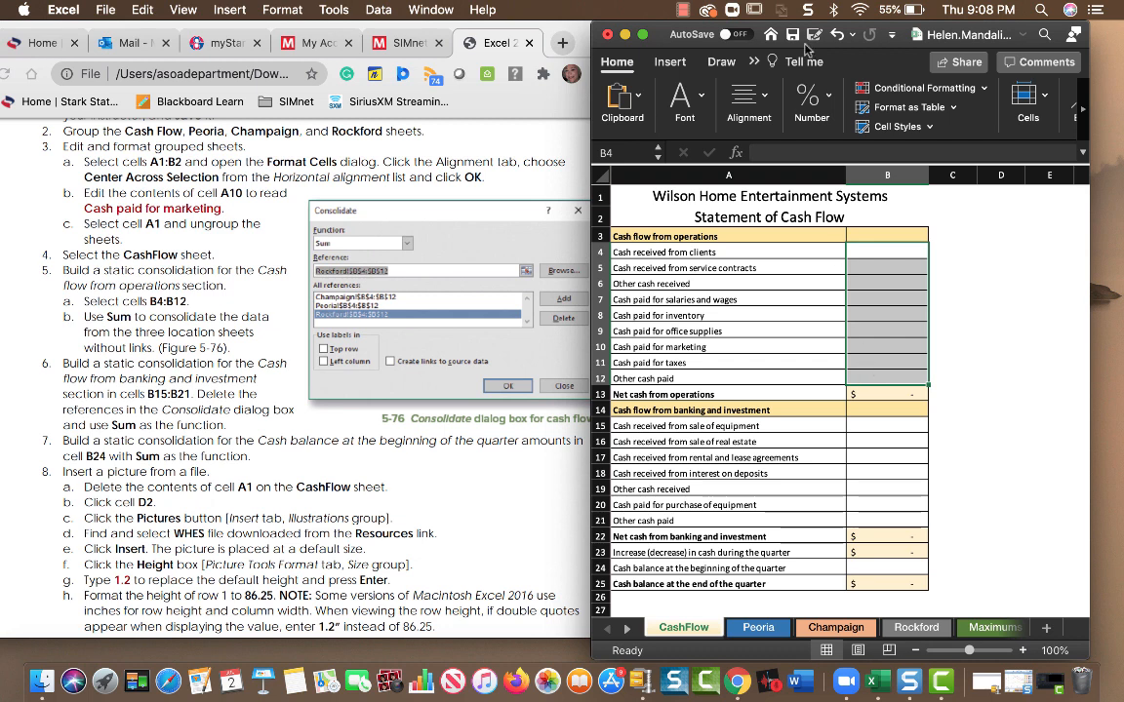
left_click(682, 10)
left_click(673, 45)
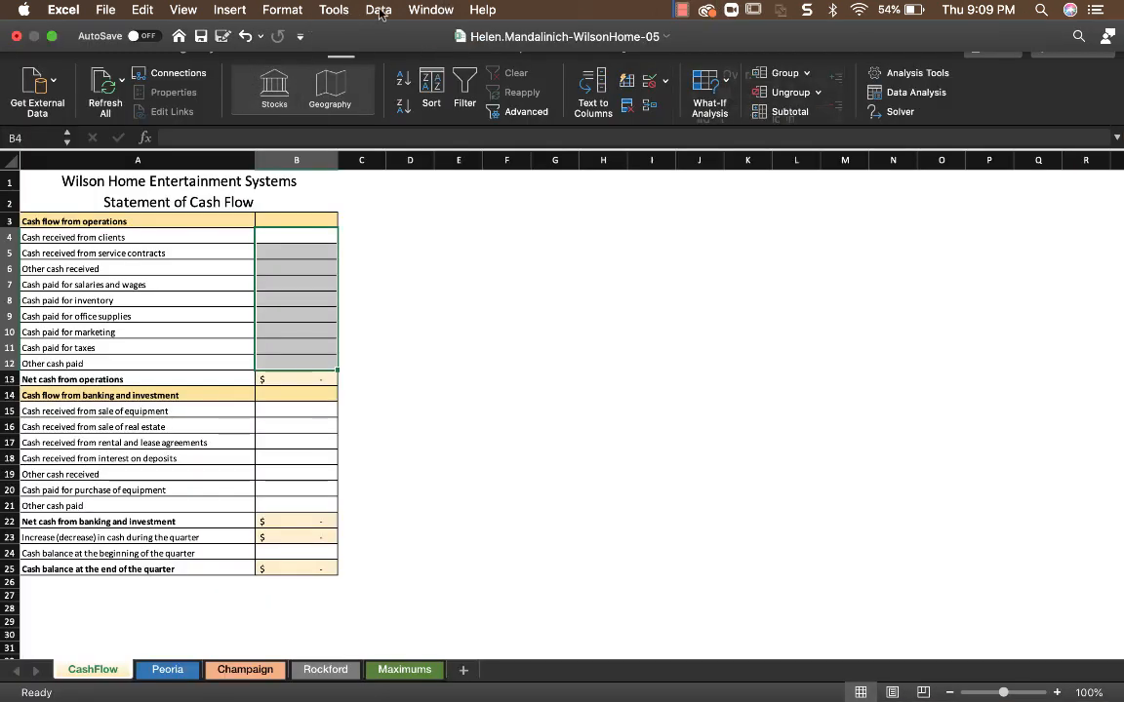
left_click(651, 110)
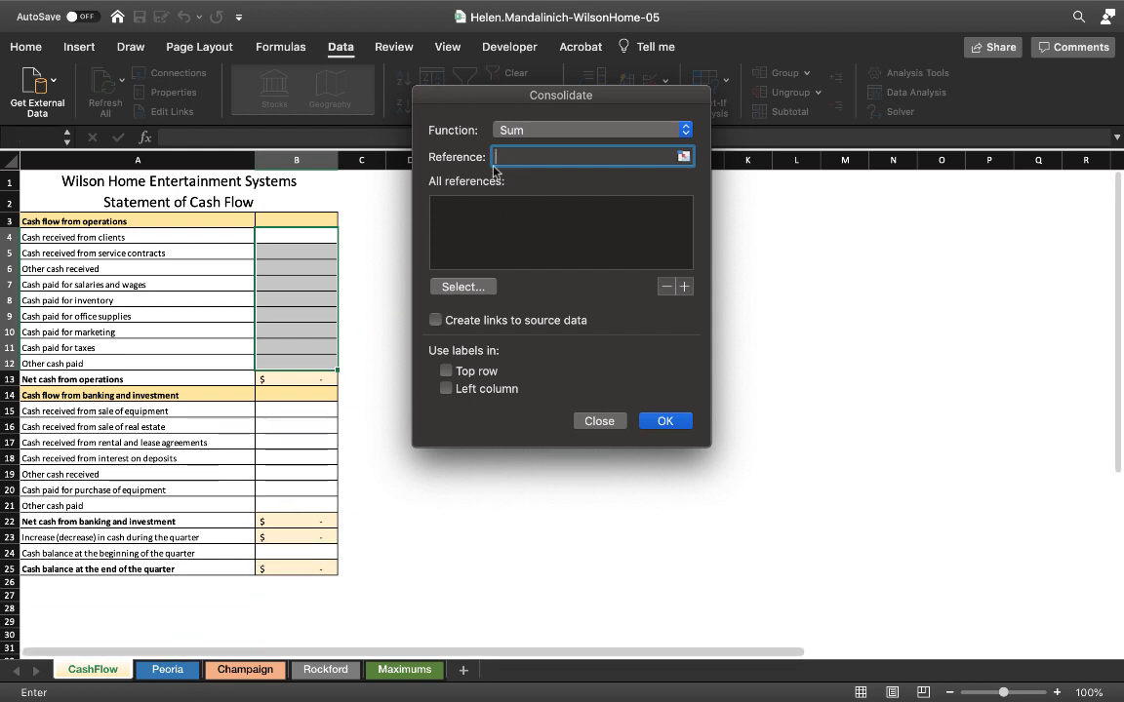
left_click(169, 670)
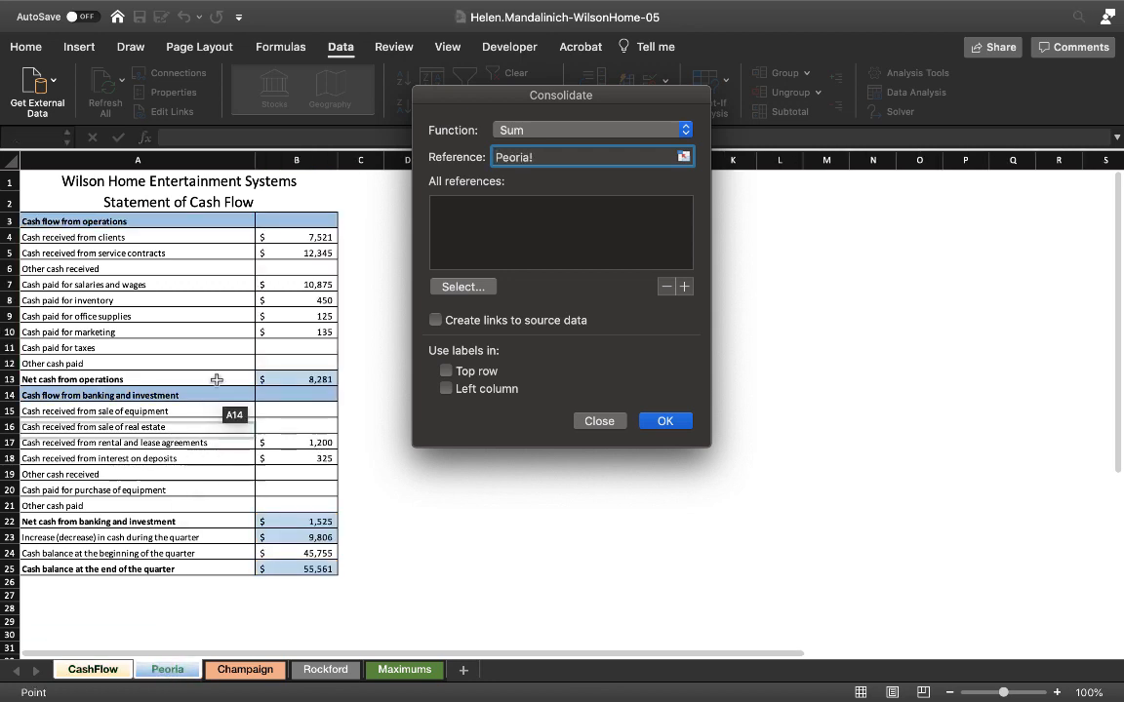
left_click_drag(283, 236, 291, 379)
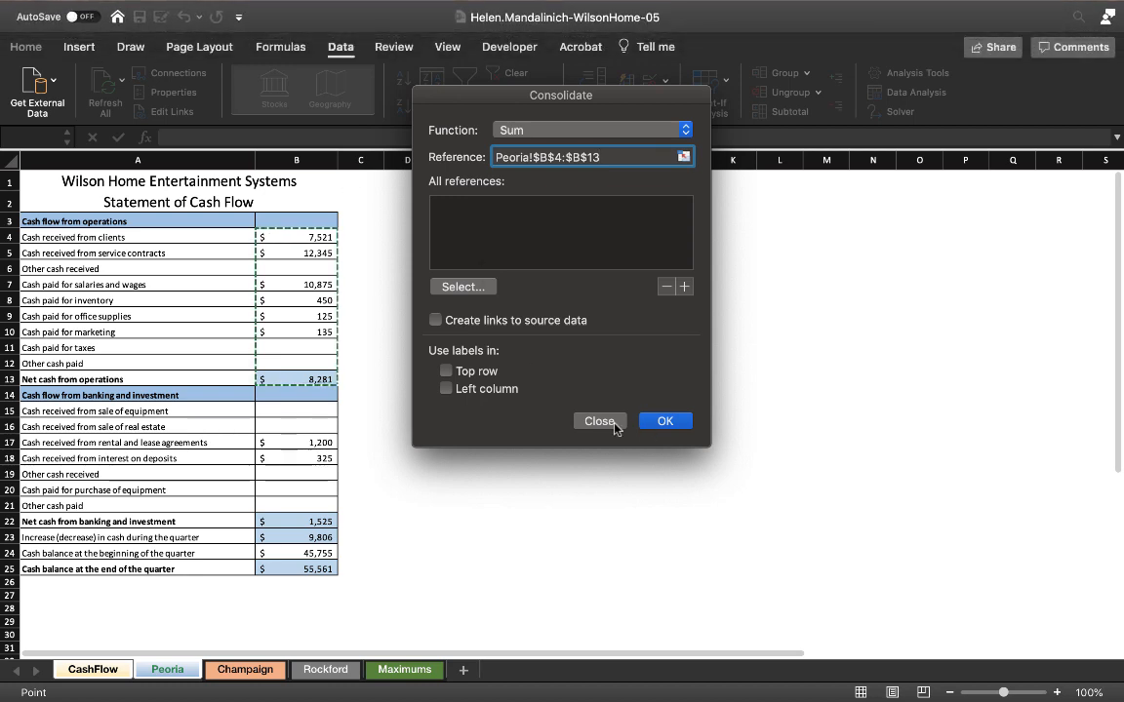
left_click(589, 421)
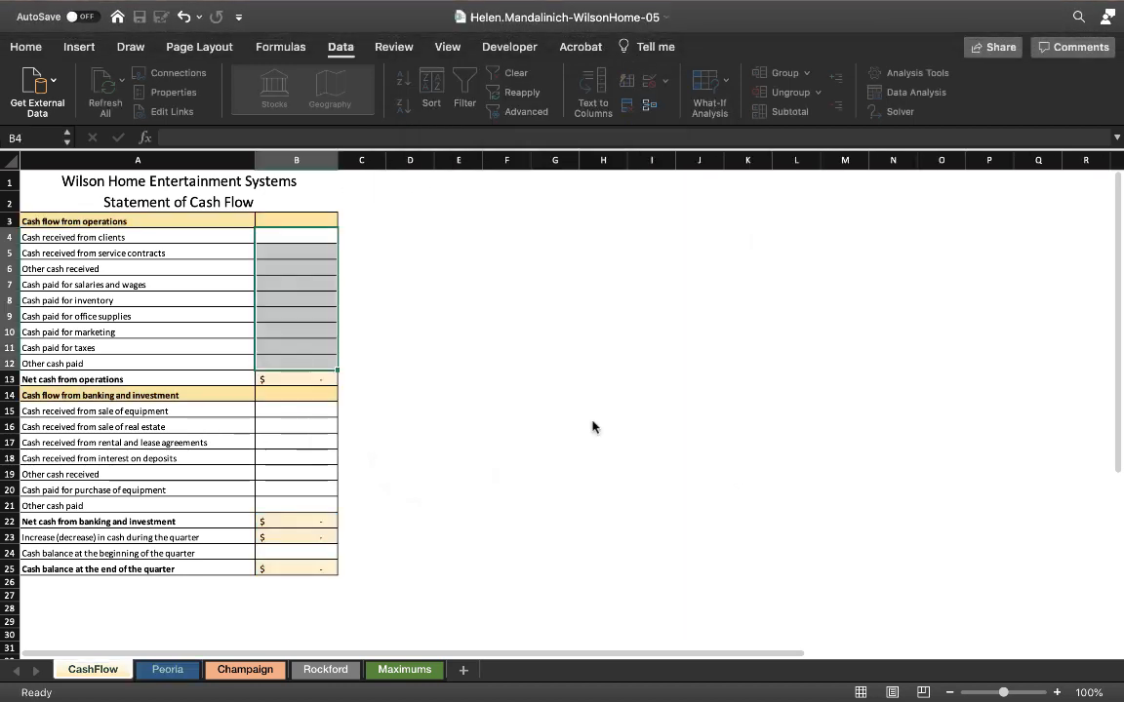
left_click(50, 36)
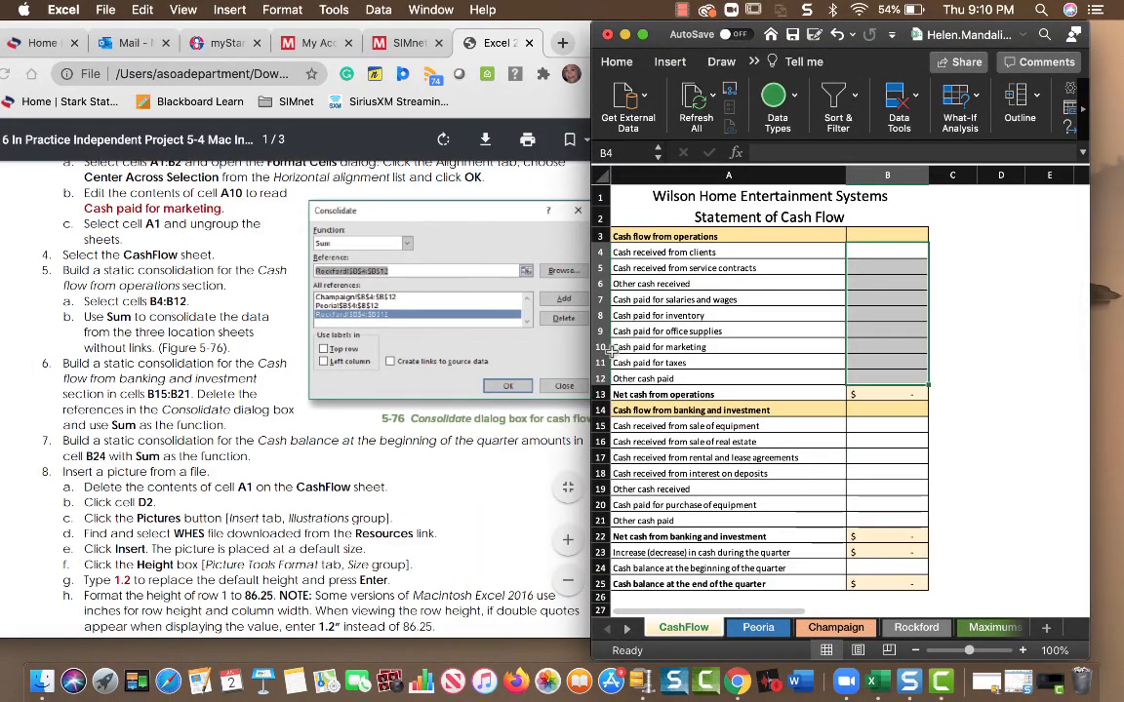
left_click(641, 35)
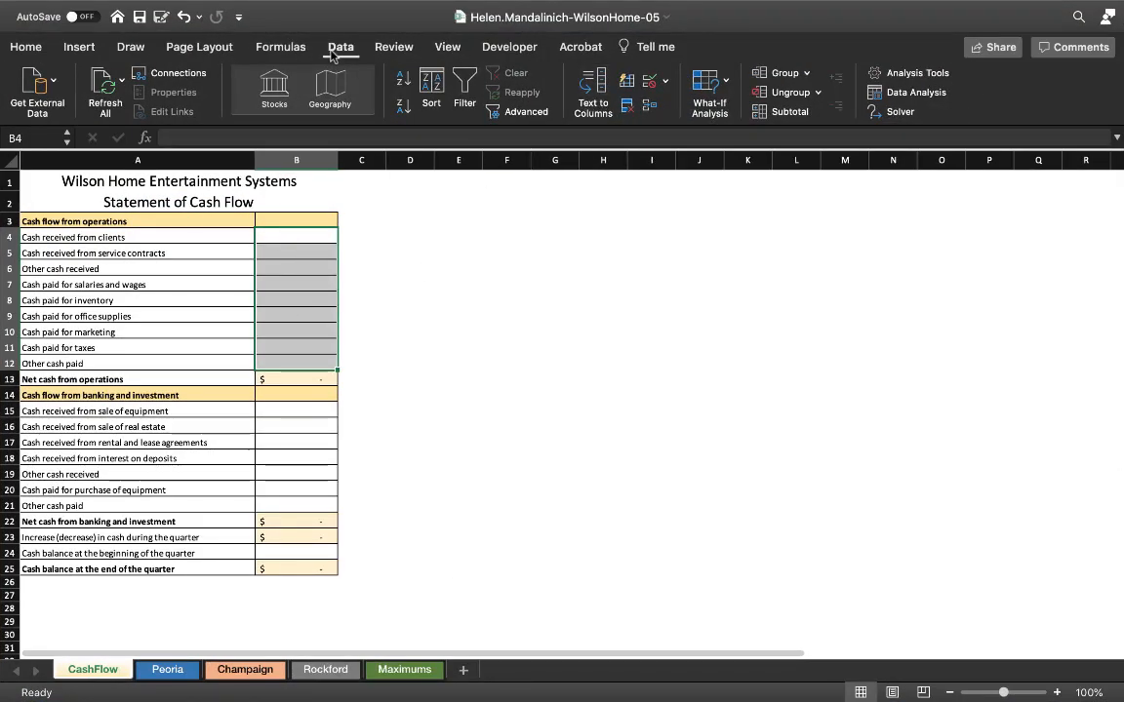
Start a Sum consolidation for the selected CashFlow range and add Peoria cells B4:B12 as the first reference
left_click(650, 106)
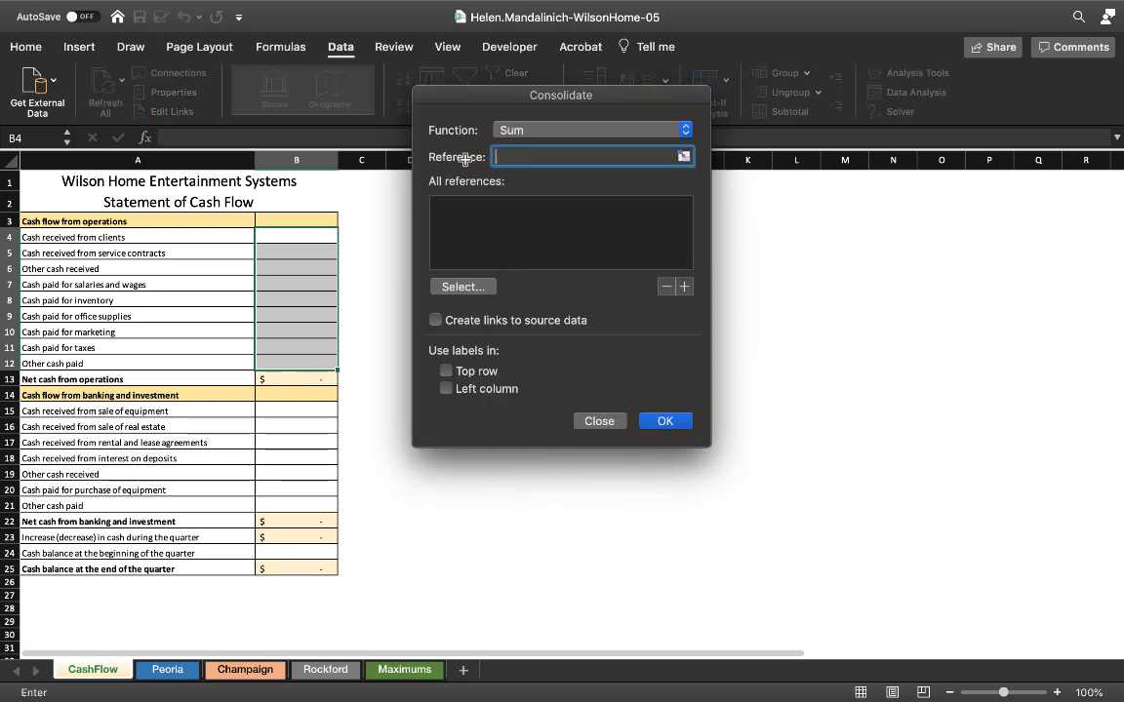
left_click(167, 669)
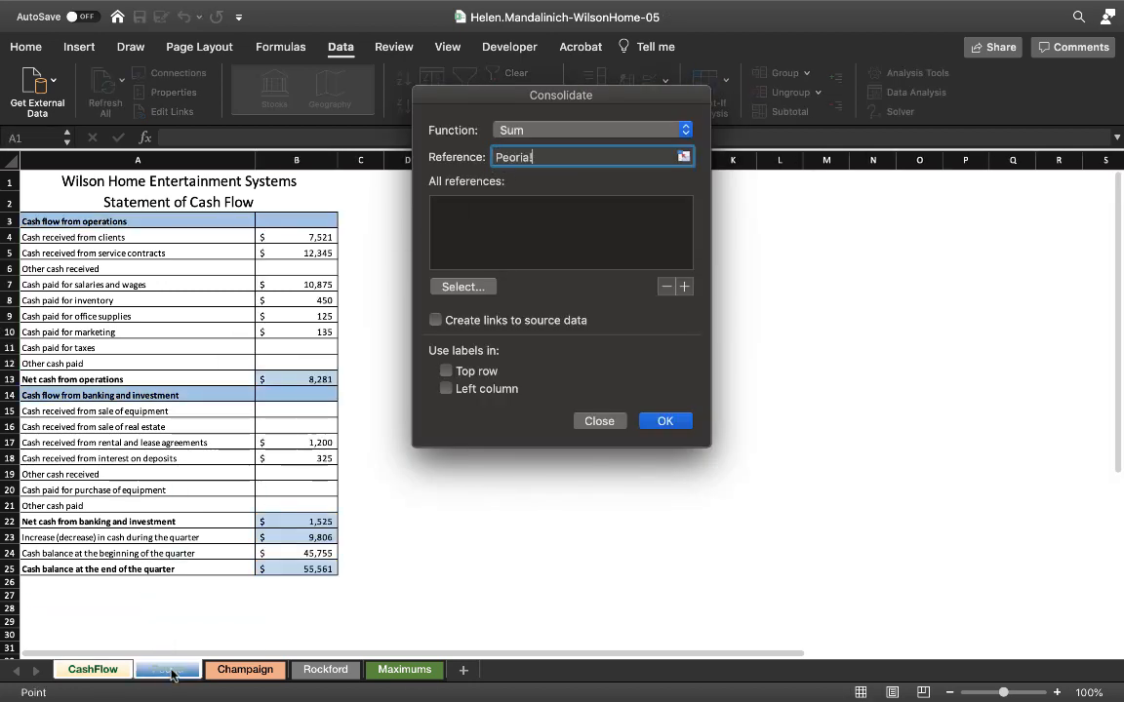
left_click_drag(296, 241, 297, 359)
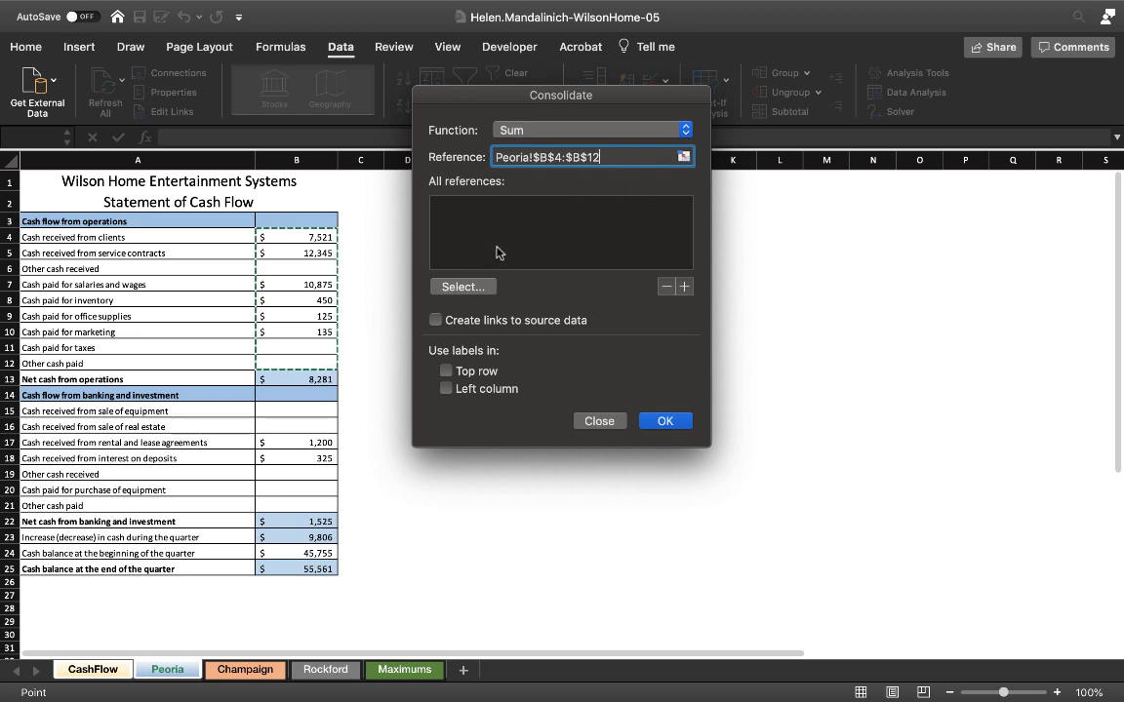
left_click(685, 287)
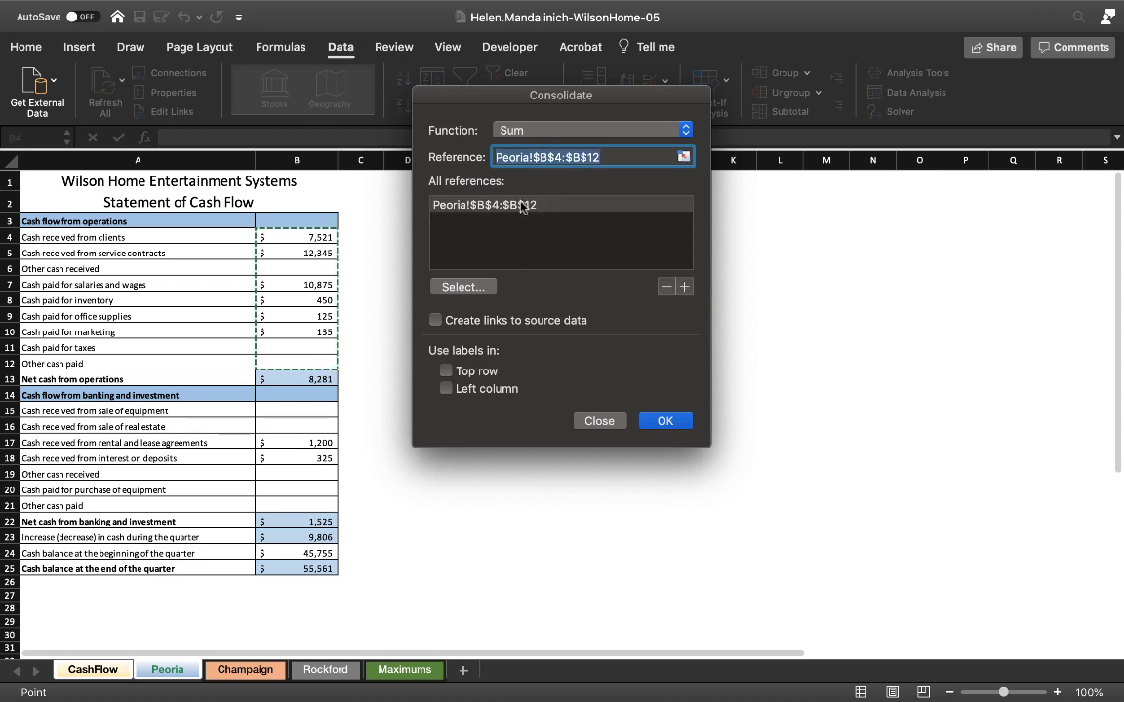
Add cells B4:B12 of Champaign and Rockford as references and run the consolidation without links to the source data
left_click(238, 671)
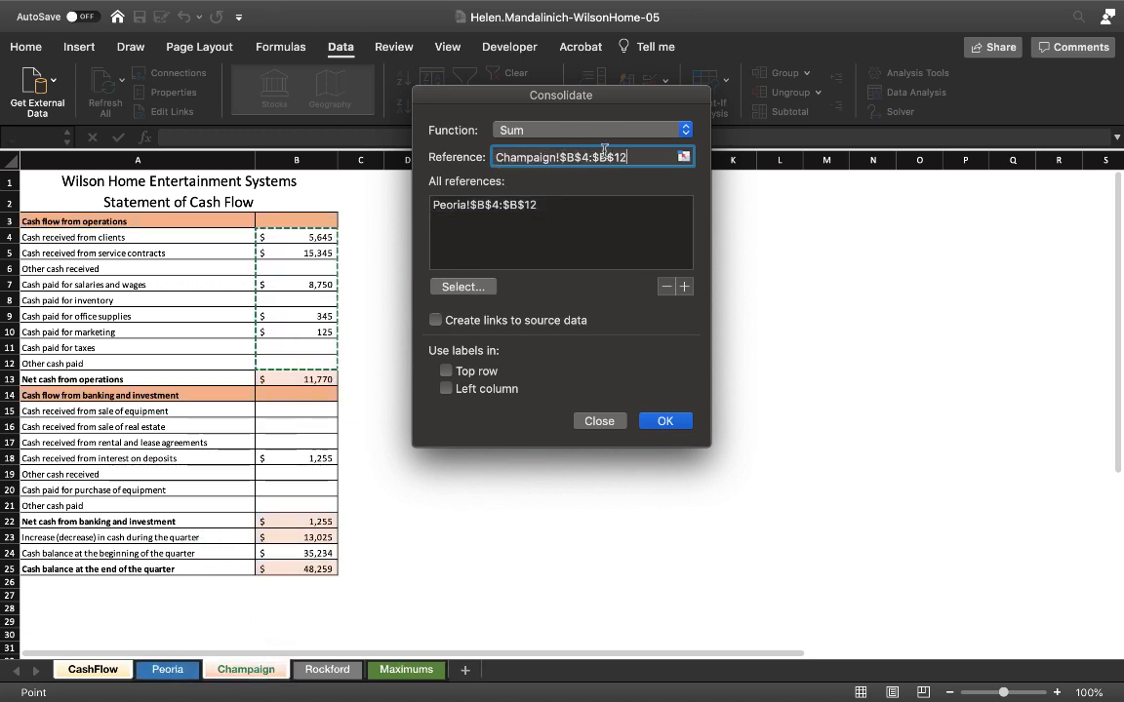
left_click(686, 287)
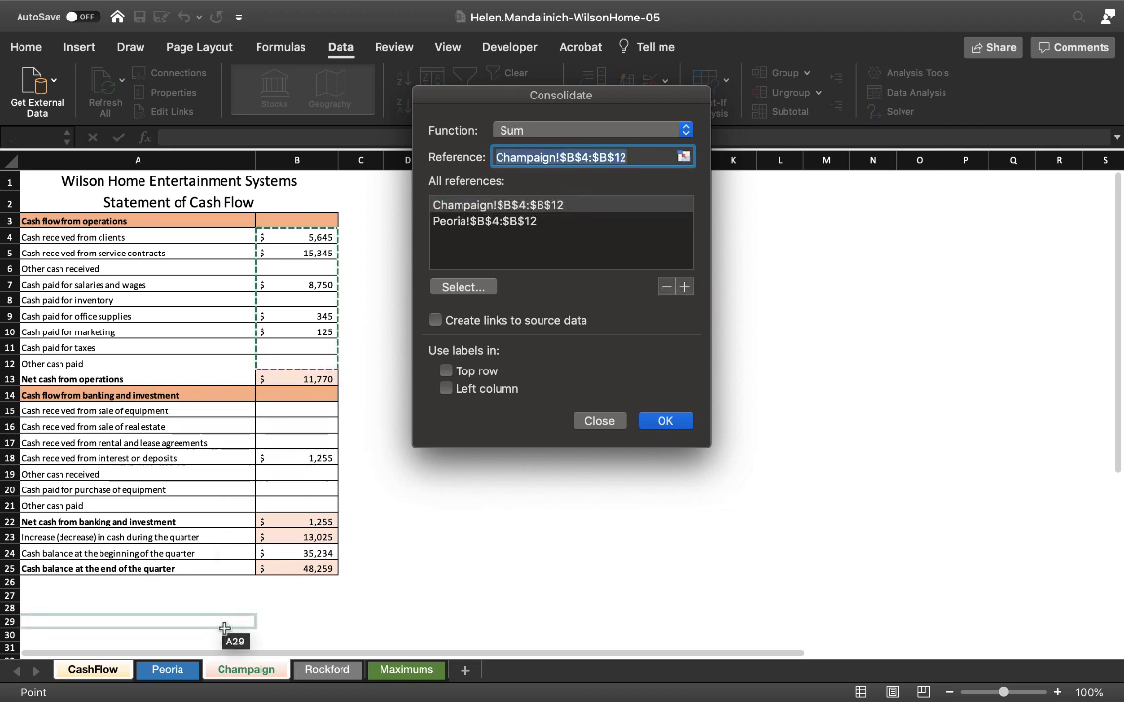
left_click(325, 670)
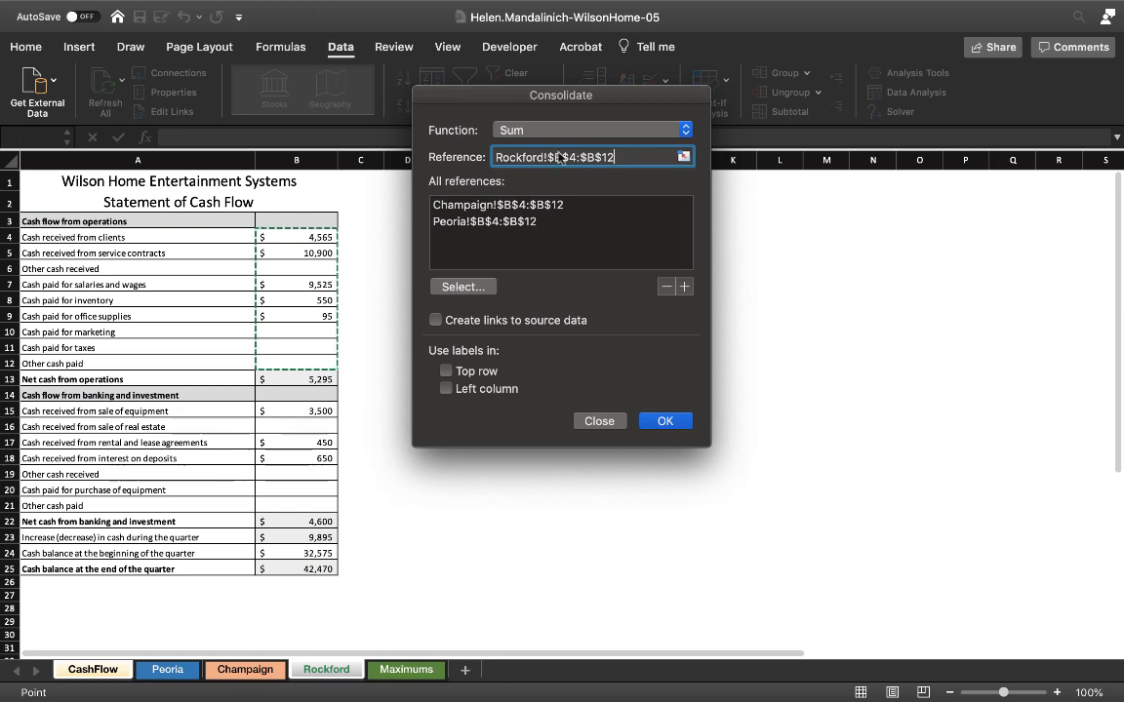
left_click(685, 286)
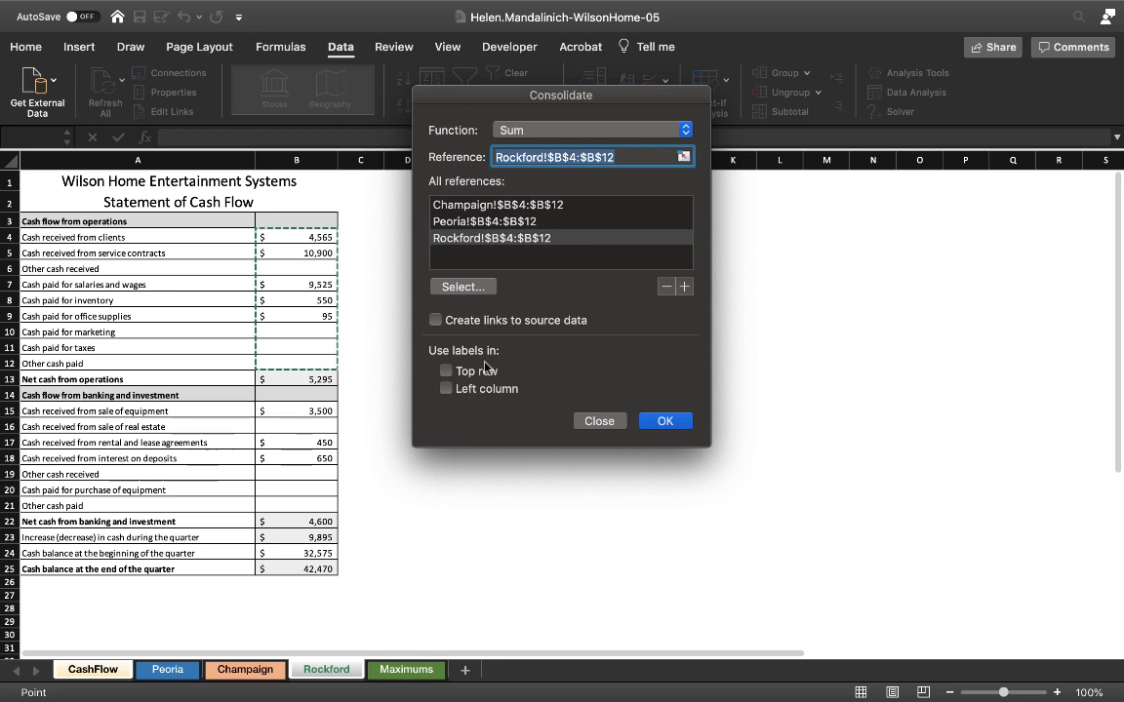
left_click(667, 423)
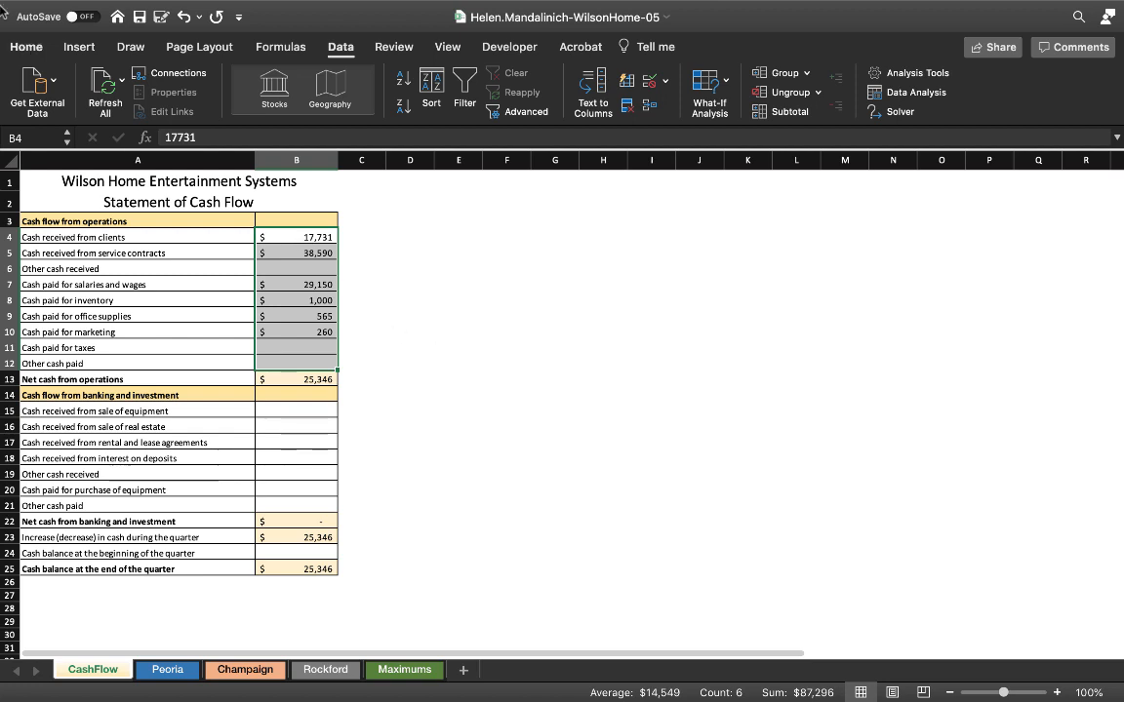
Exit full-screen view, review the remaining project instructions on consolidation and picture insertion, and select cell B4 on the CashFlow sheet
mouse_move(47, 6)
left_click(52, 36)
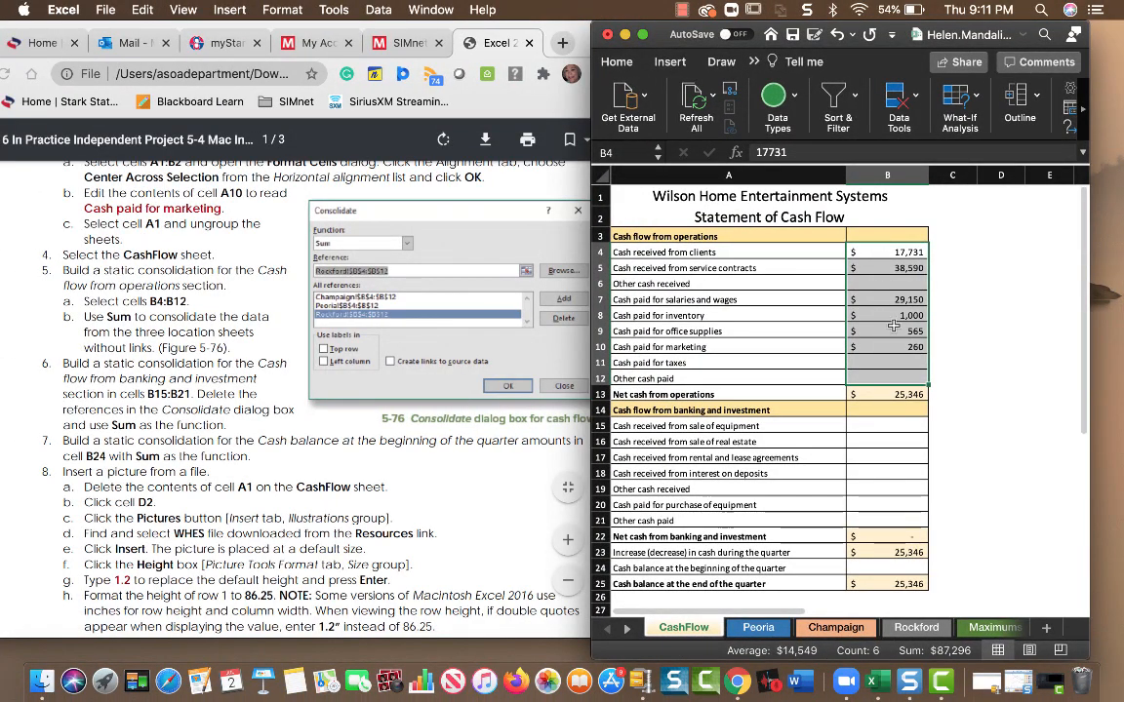
scroll(341, 496, "down", 3)
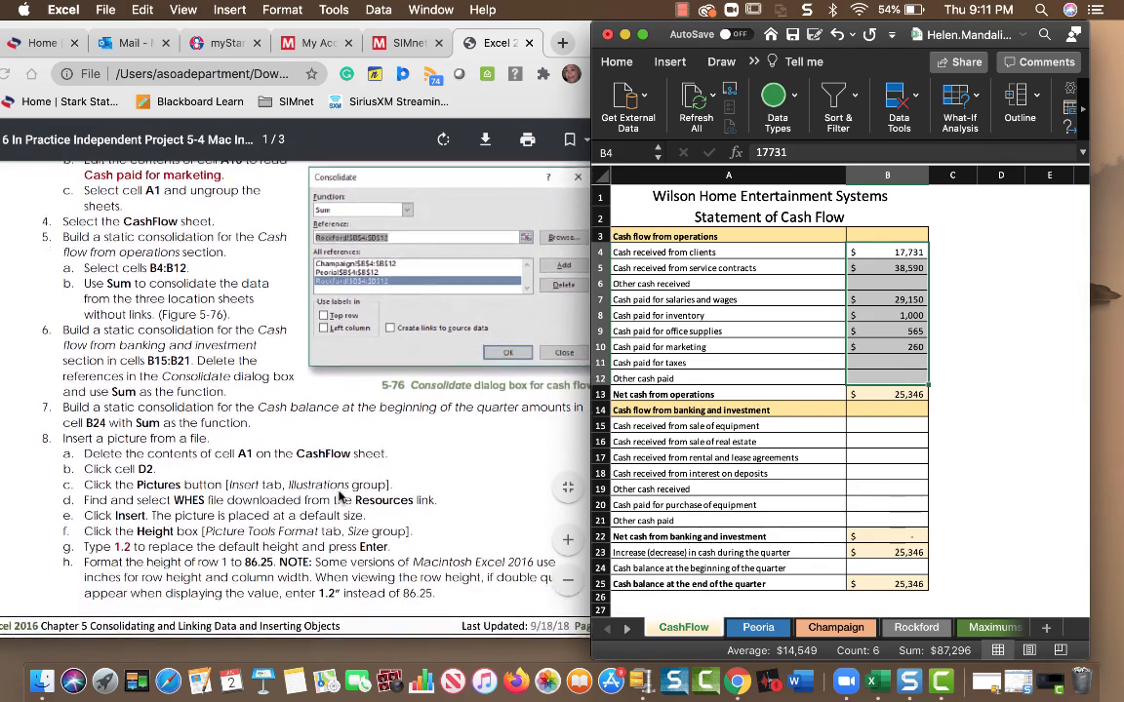
scroll(195, 342, "down", 1)
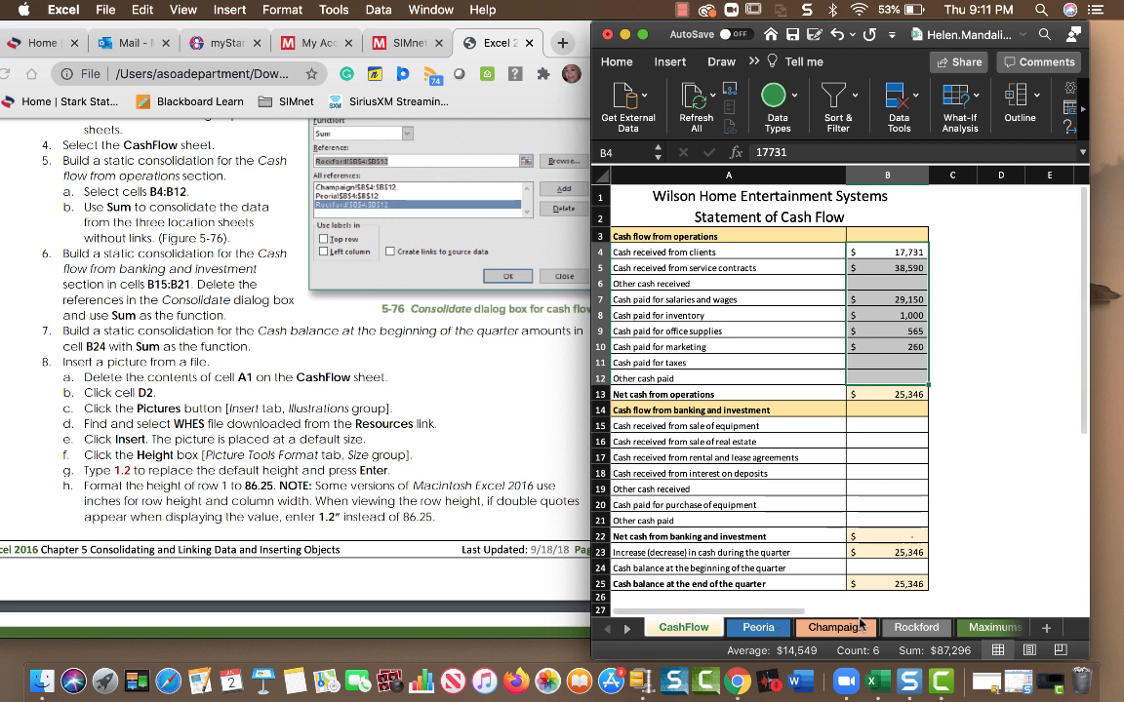
left_click(897, 253)
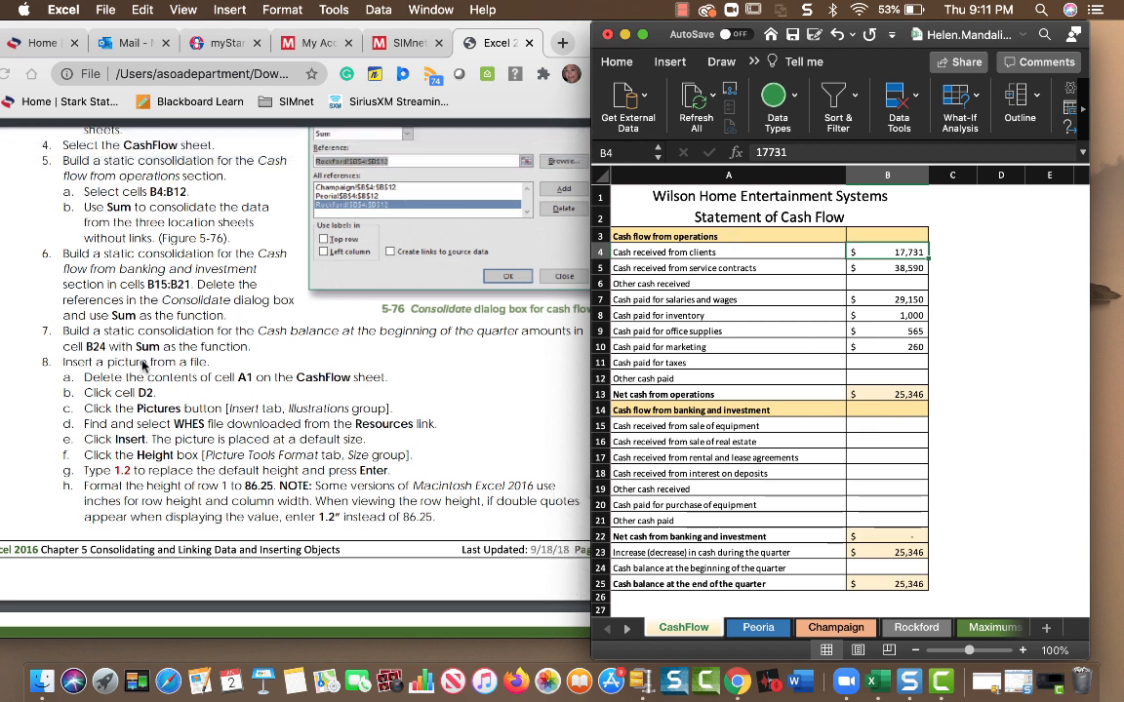
left_click(684, 11)
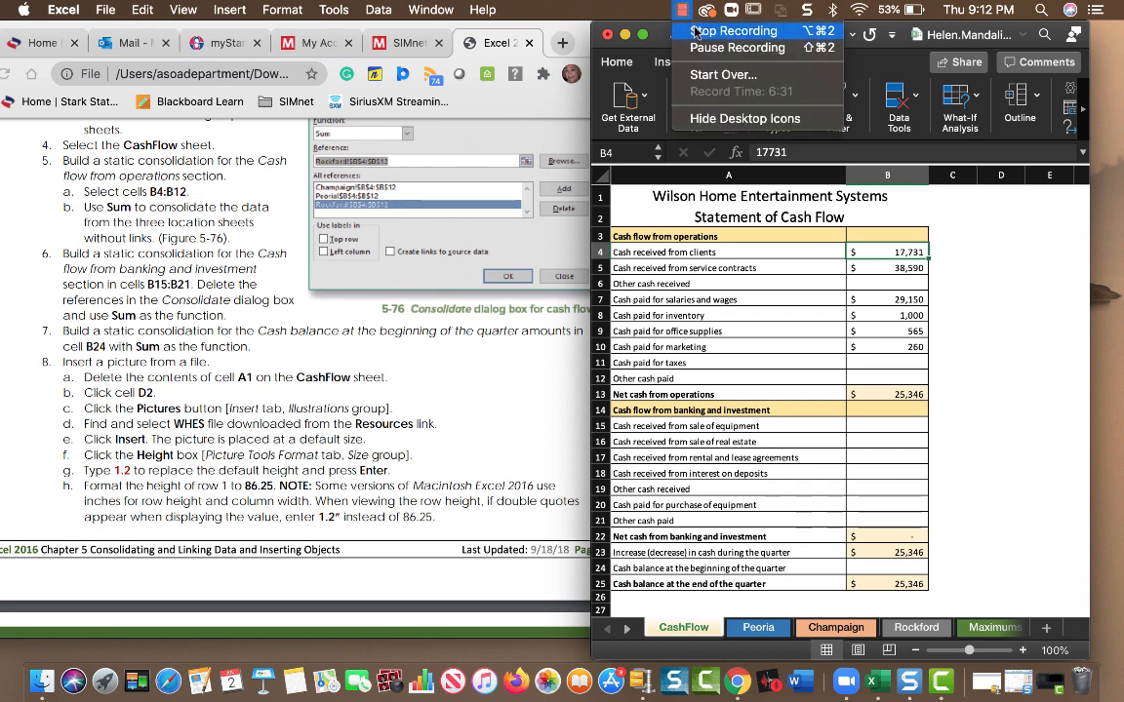